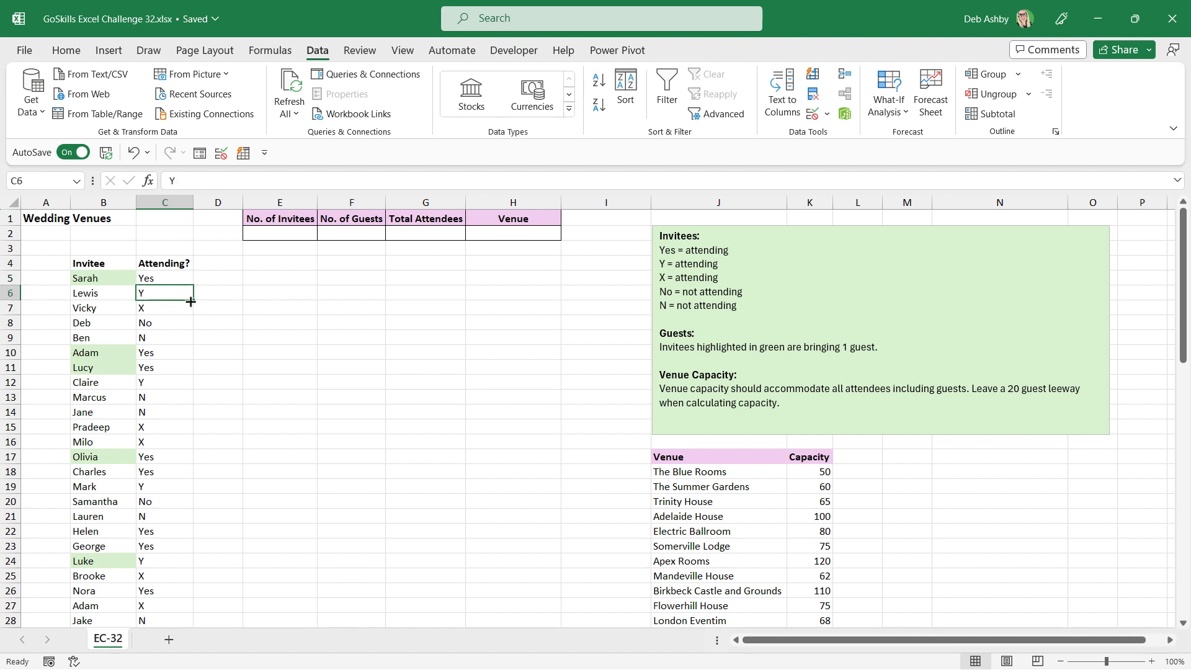
# Examine the different kinds of responses recorded in the Attending? column for the first invitees.
pyautogui.click(166, 310)
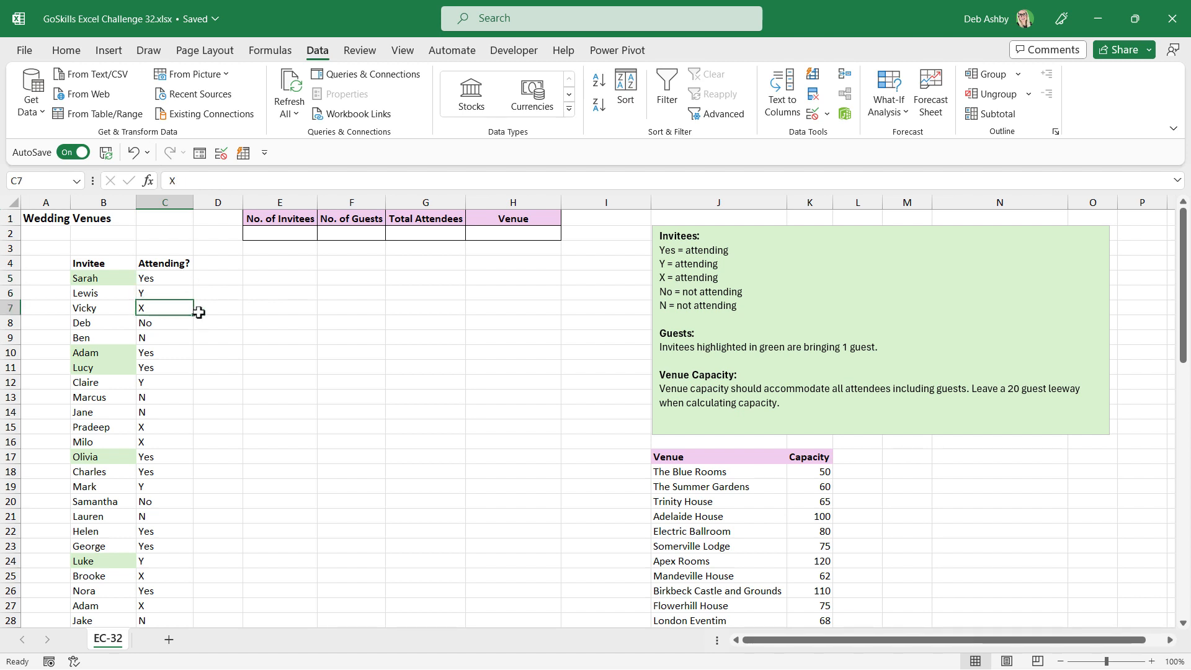
pyautogui.click(165, 323)
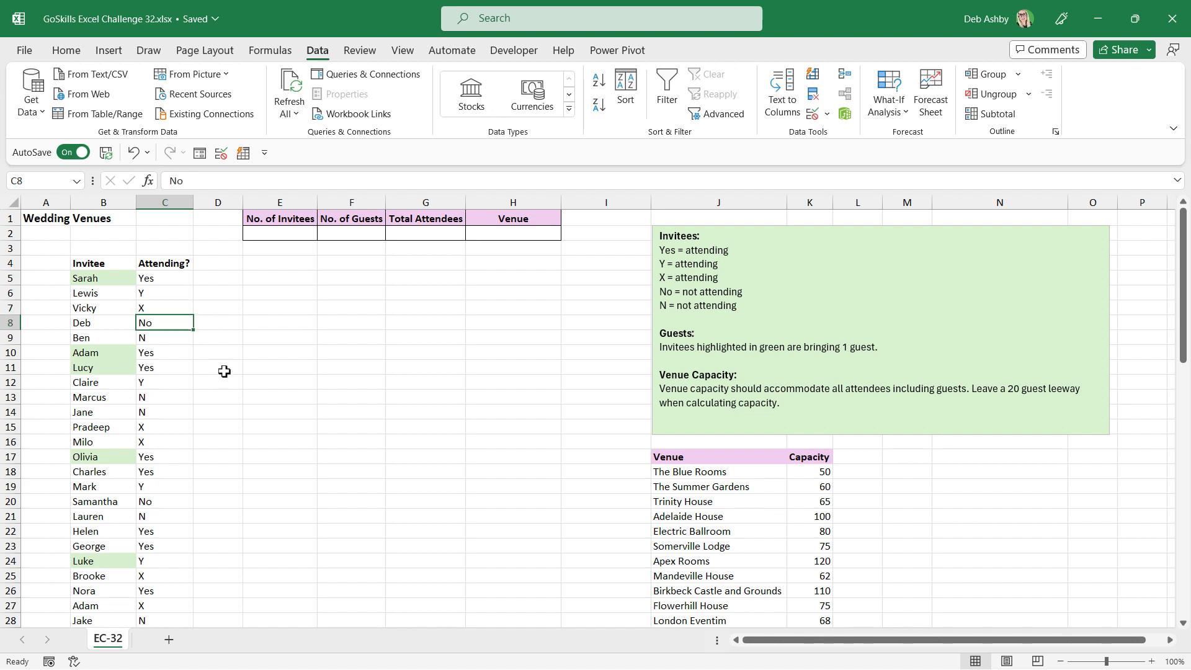
pyautogui.click(159, 337)
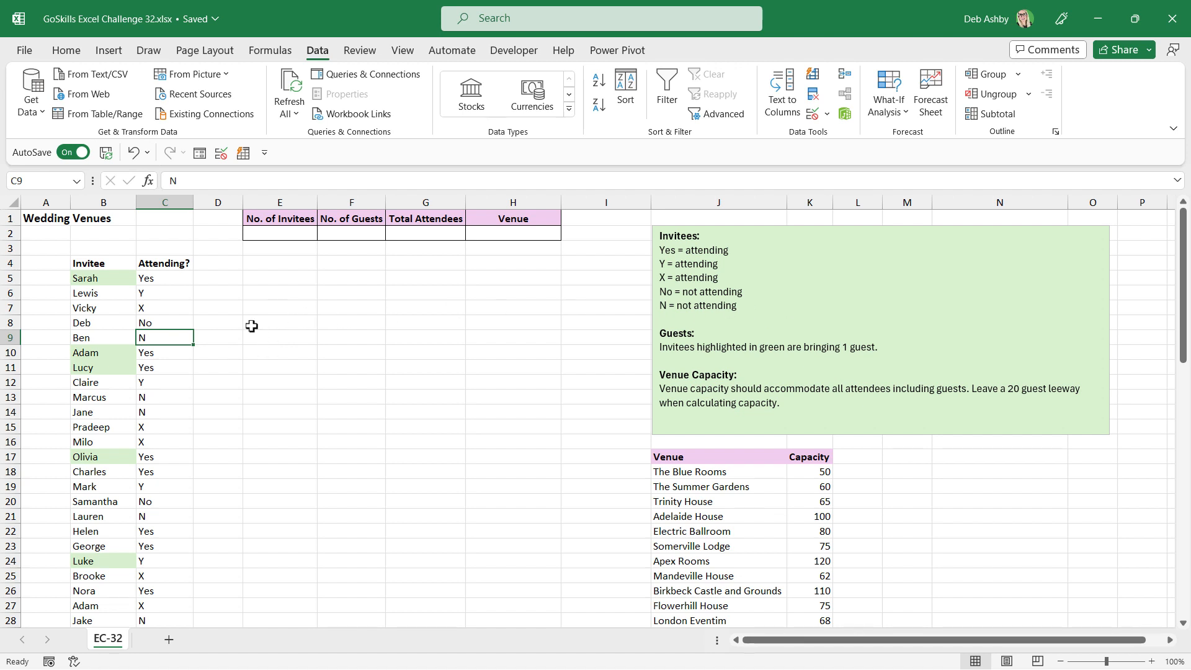
pyautogui.click(160, 205)
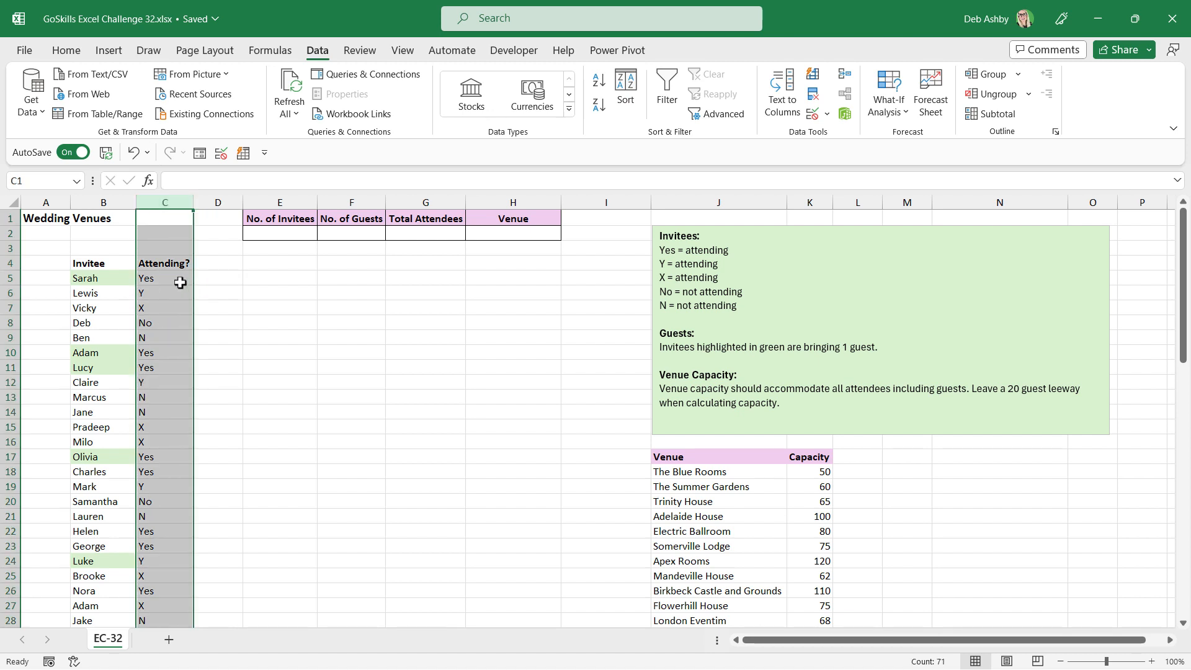
pyautogui.click(162, 278)
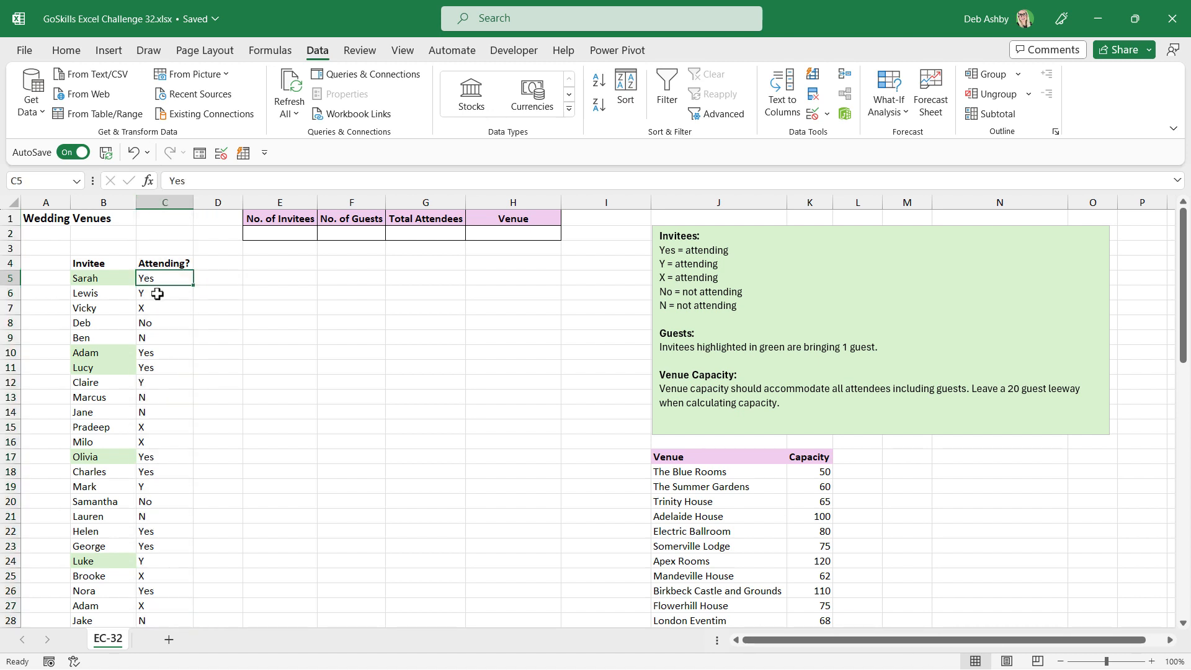
pyautogui.click(160, 293)
pyautogui.click(160, 308)
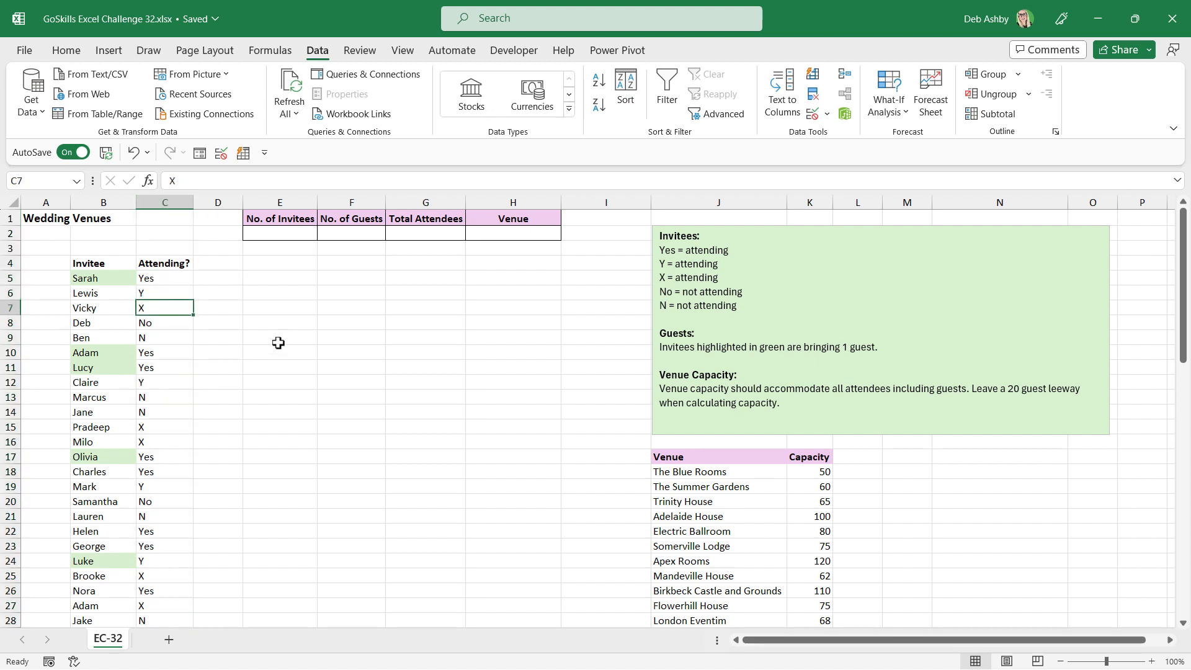
# Enter =OR(C5="Yes",C5="Y",C5="X") in cell D5 and fill it down beside the whole invitee list.
pyautogui.click(210, 280)
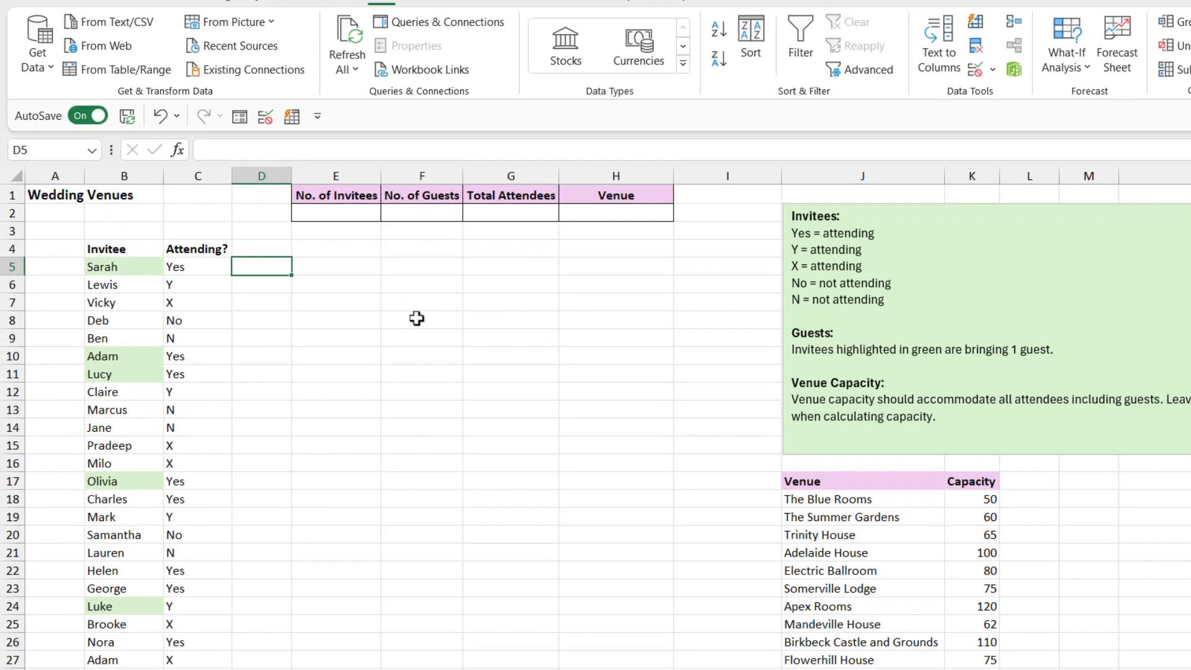
pyautogui.write('=')
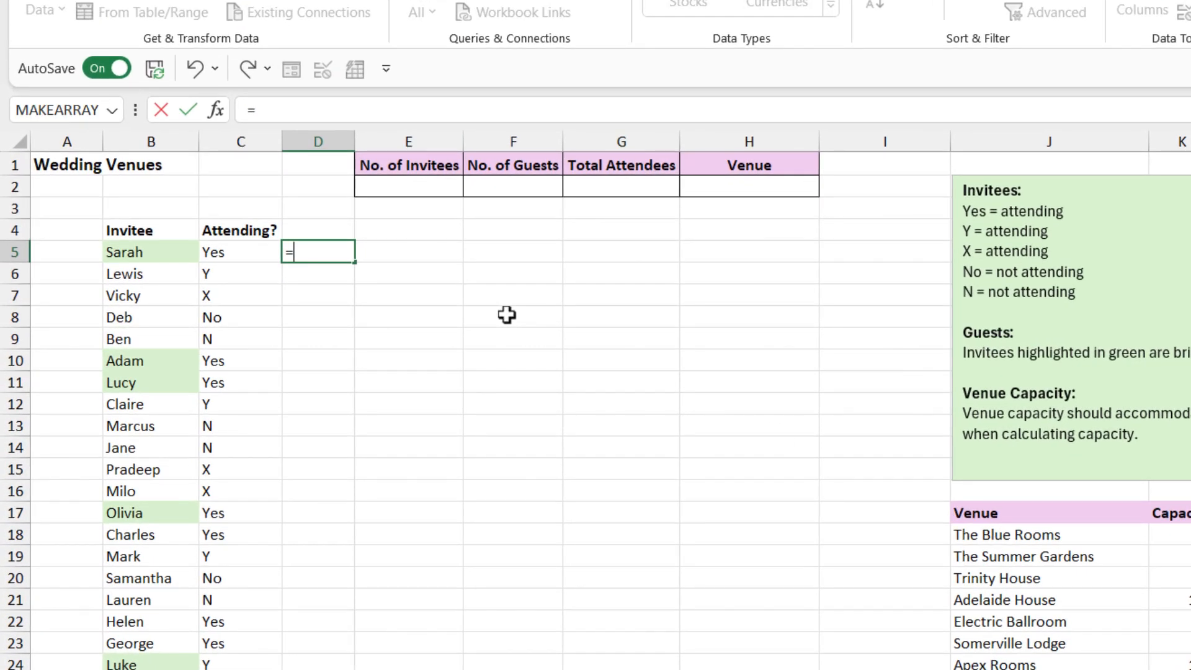
pyautogui.write('OR')
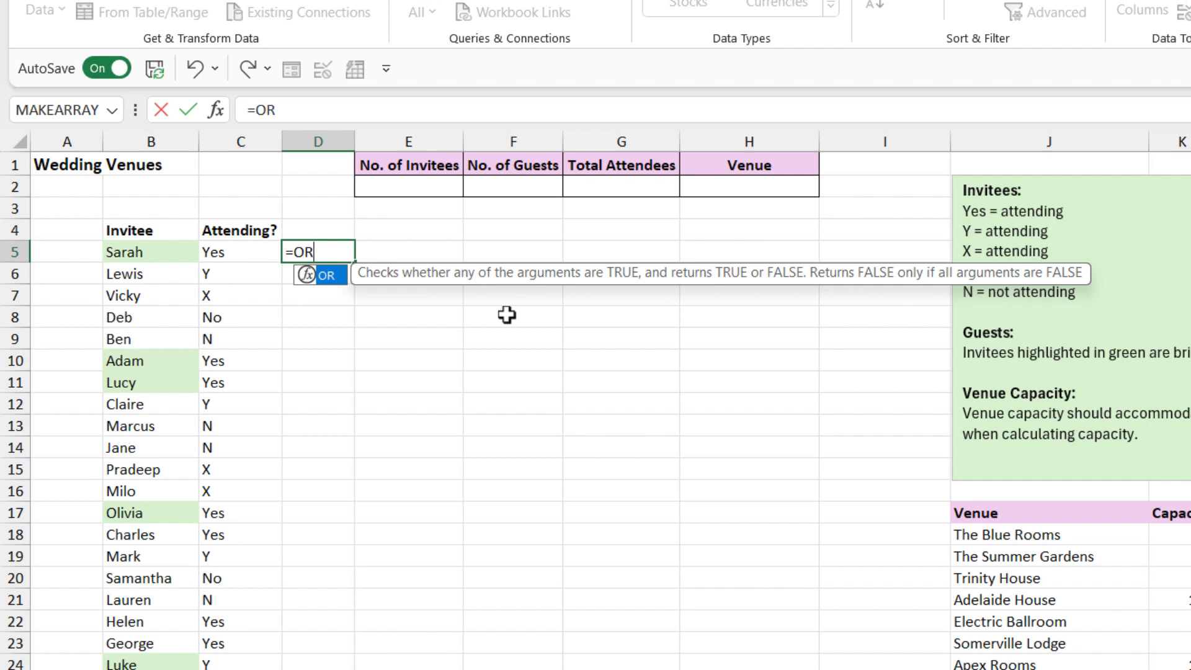
pyautogui.write('(')
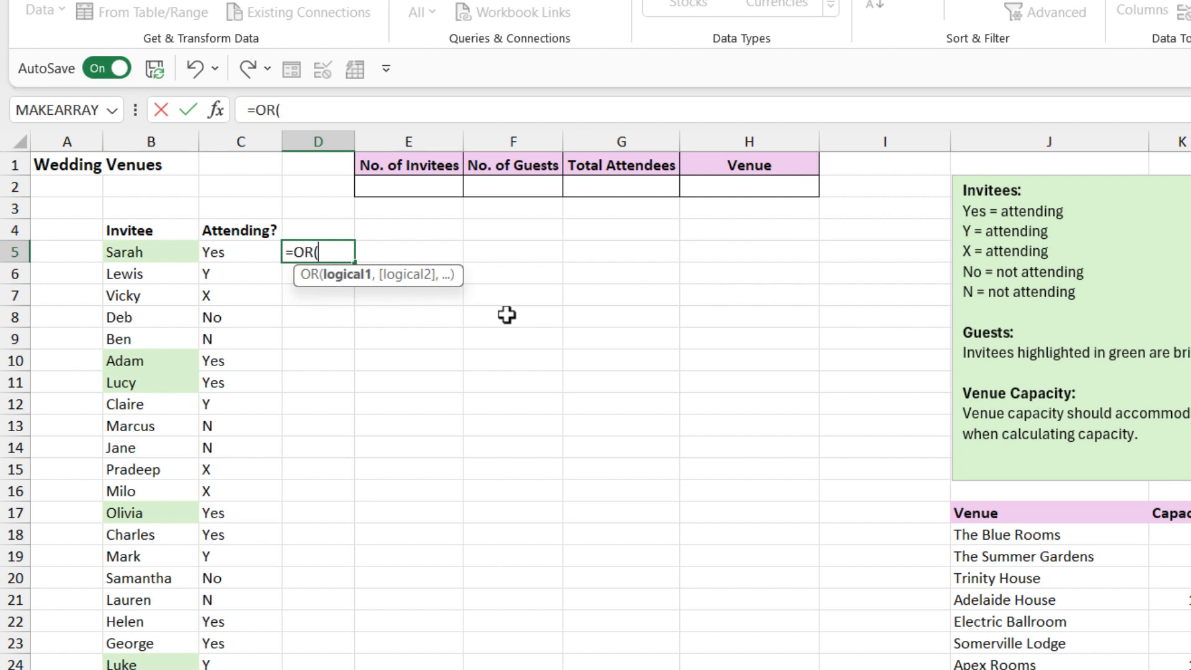
pyautogui.click(242, 257)
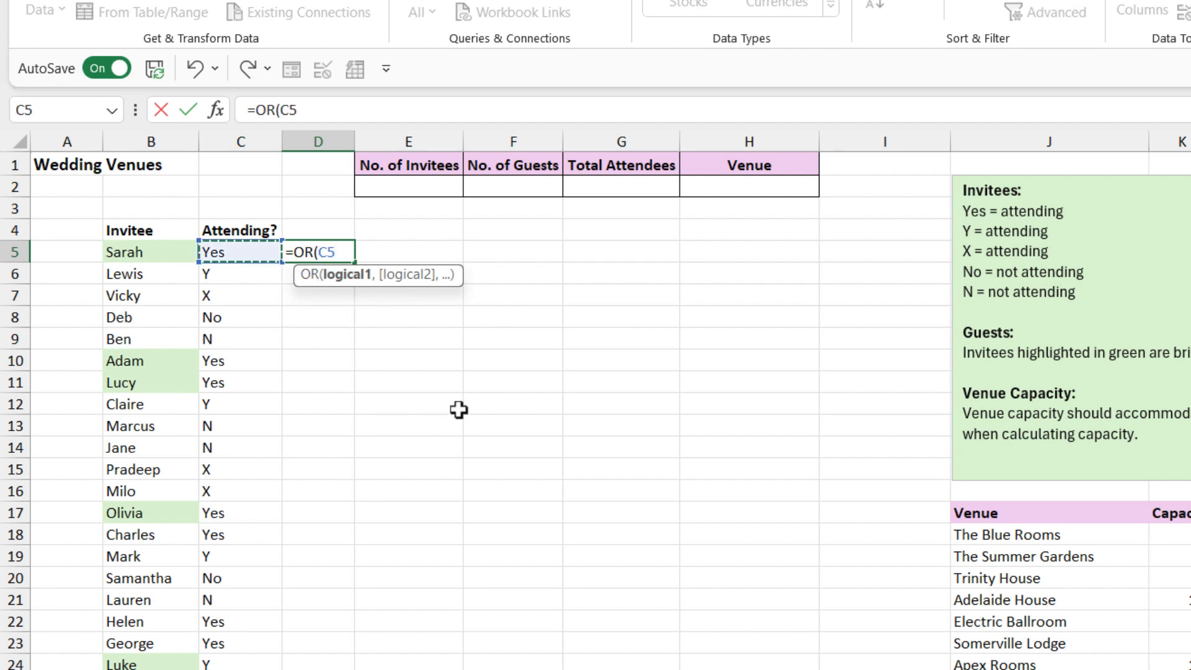
pyautogui.write('="Yes"')
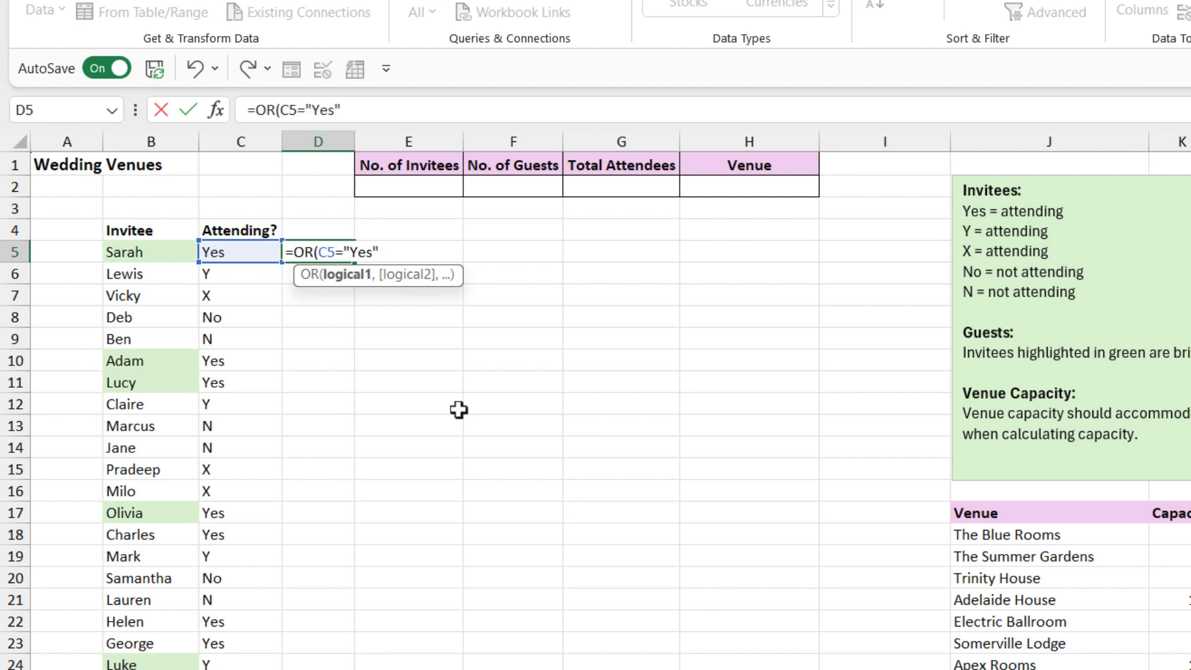
pyautogui.write(',')
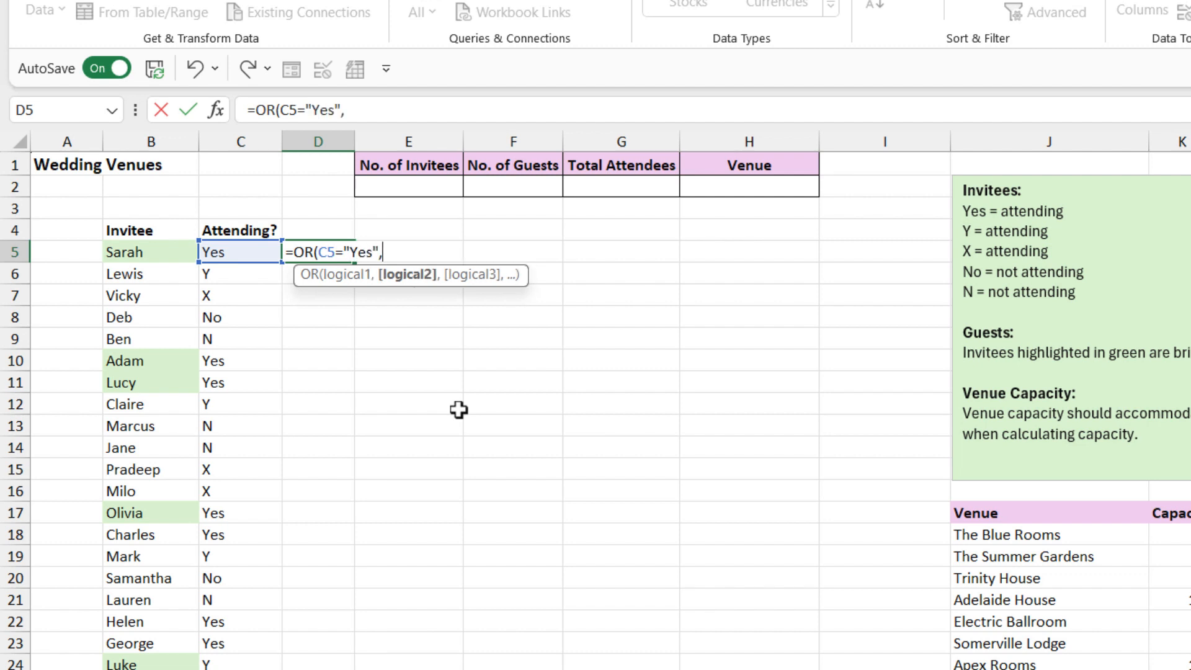
pyautogui.click(240, 253)
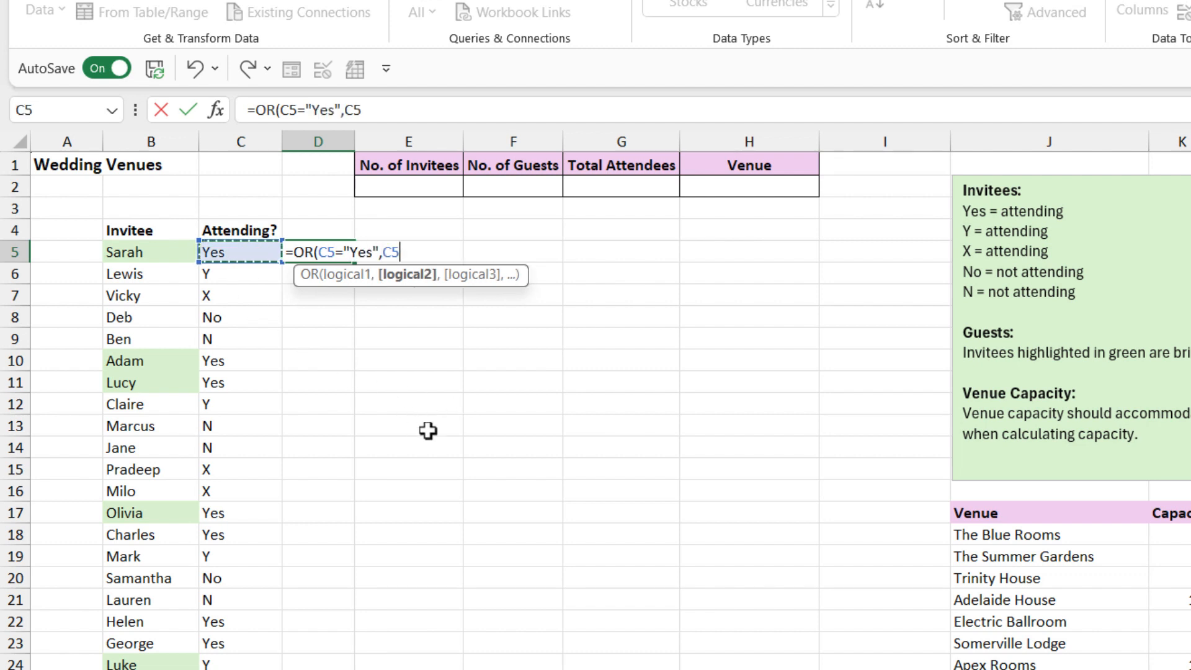
pyautogui.write('="Y"')
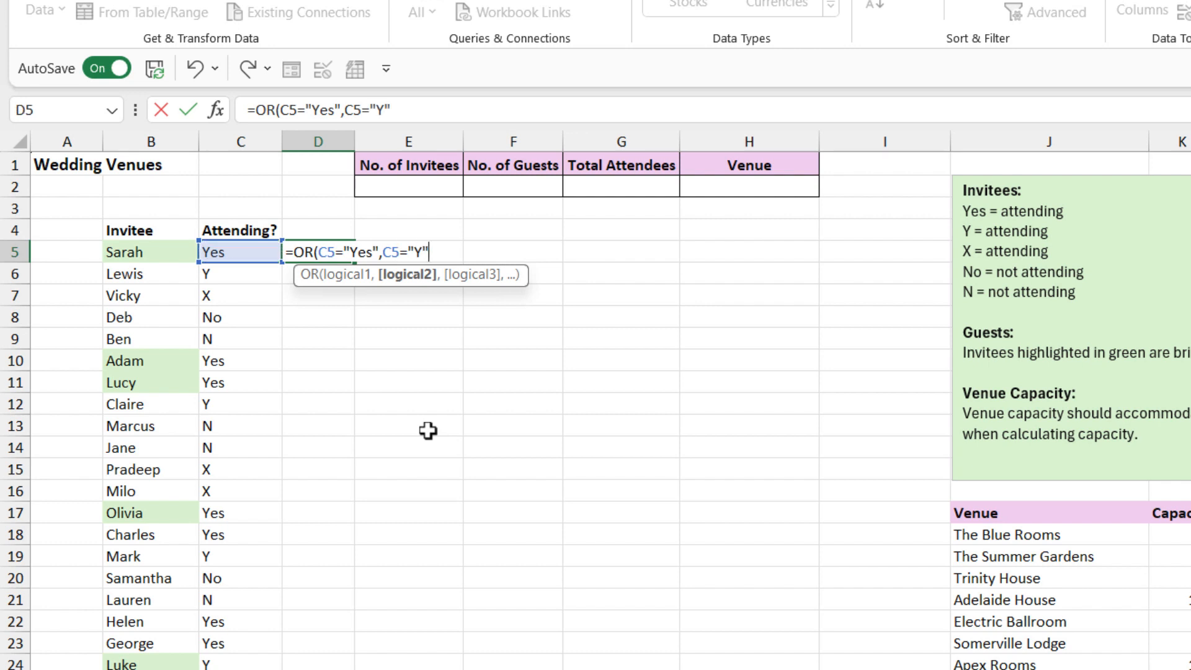
pyautogui.write(',')
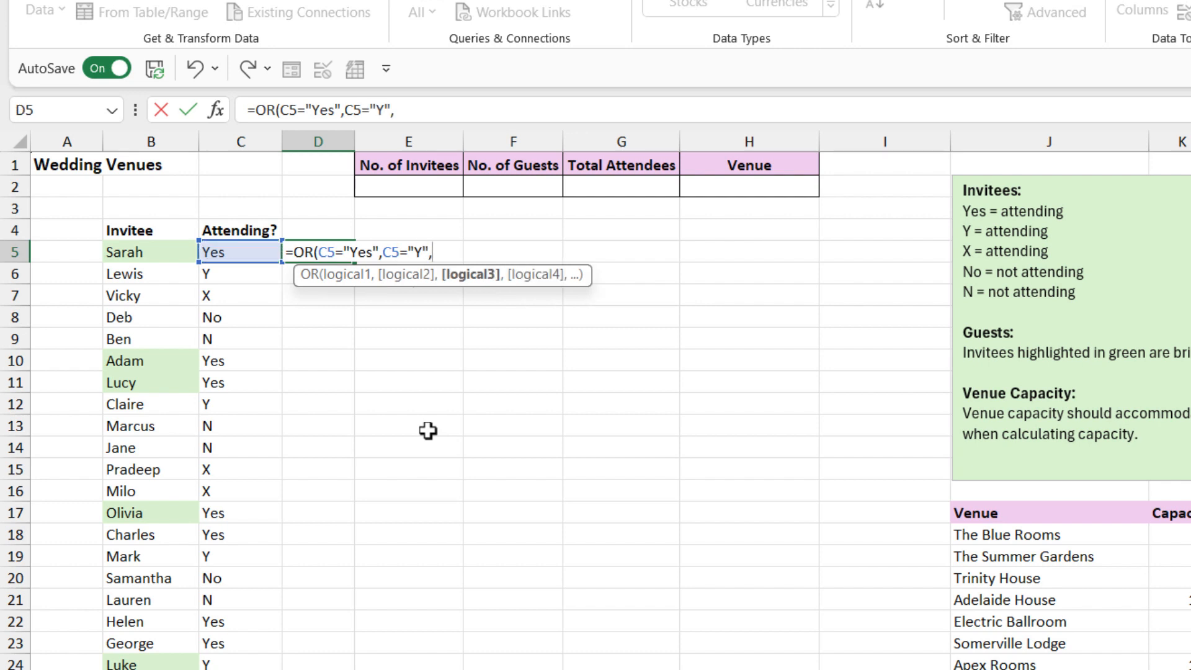
pyautogui.click(236, 253)
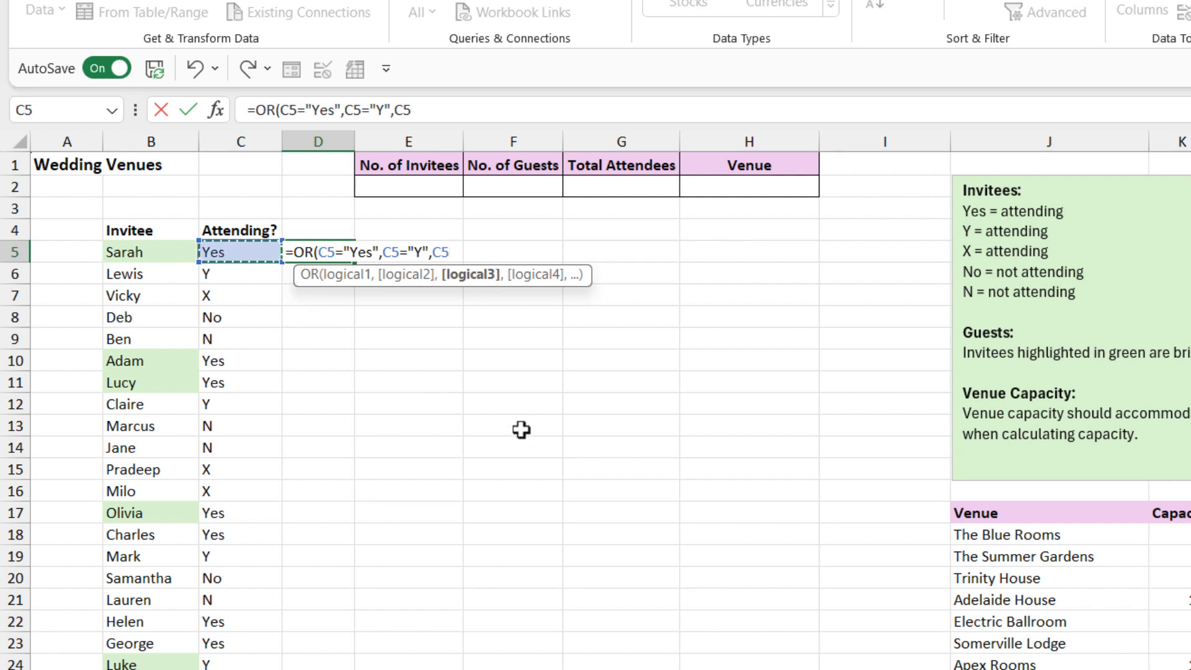
pyautogui.write('="X')
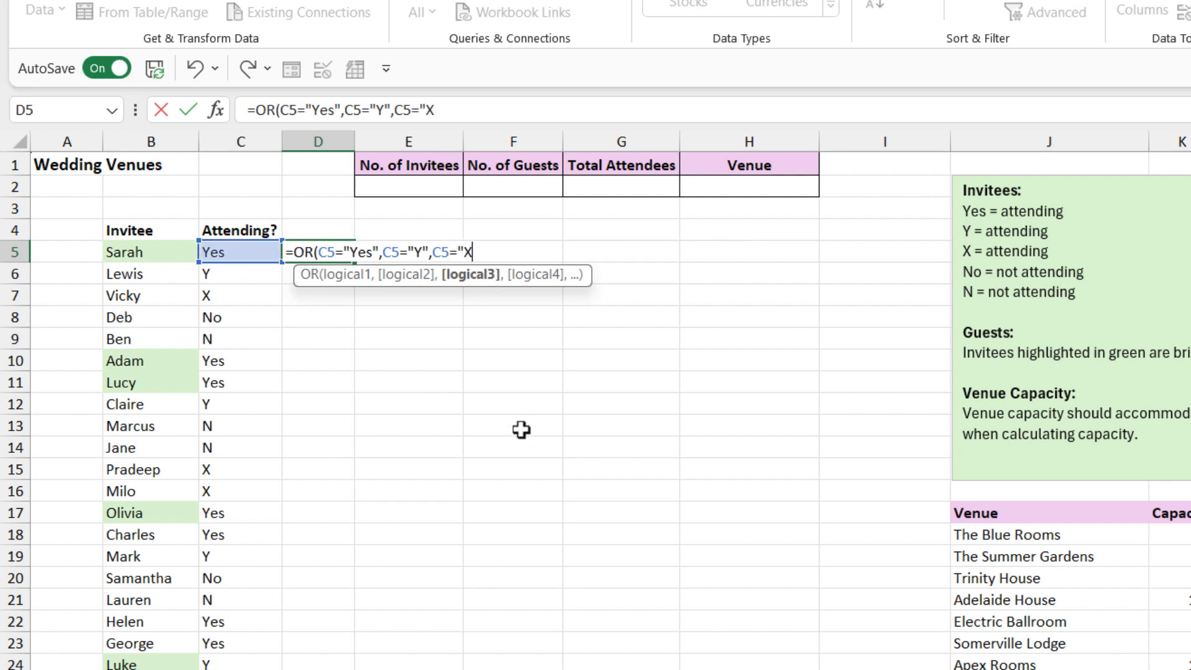
pyautogui.write('")')
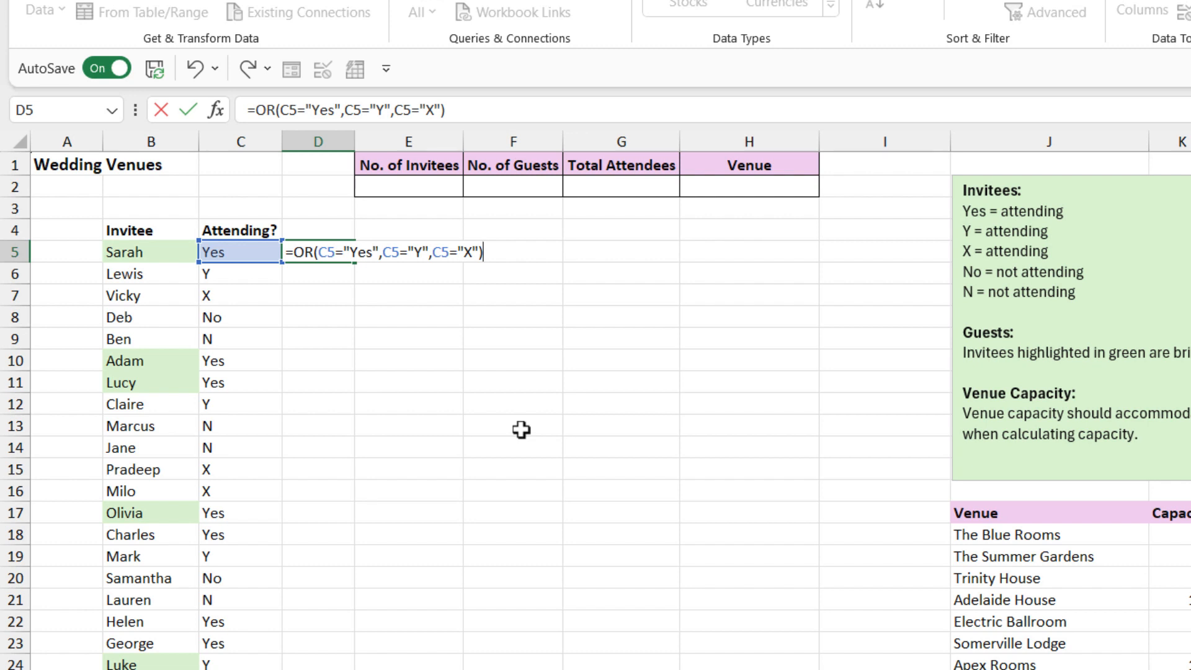
pyautogui.press('Return')
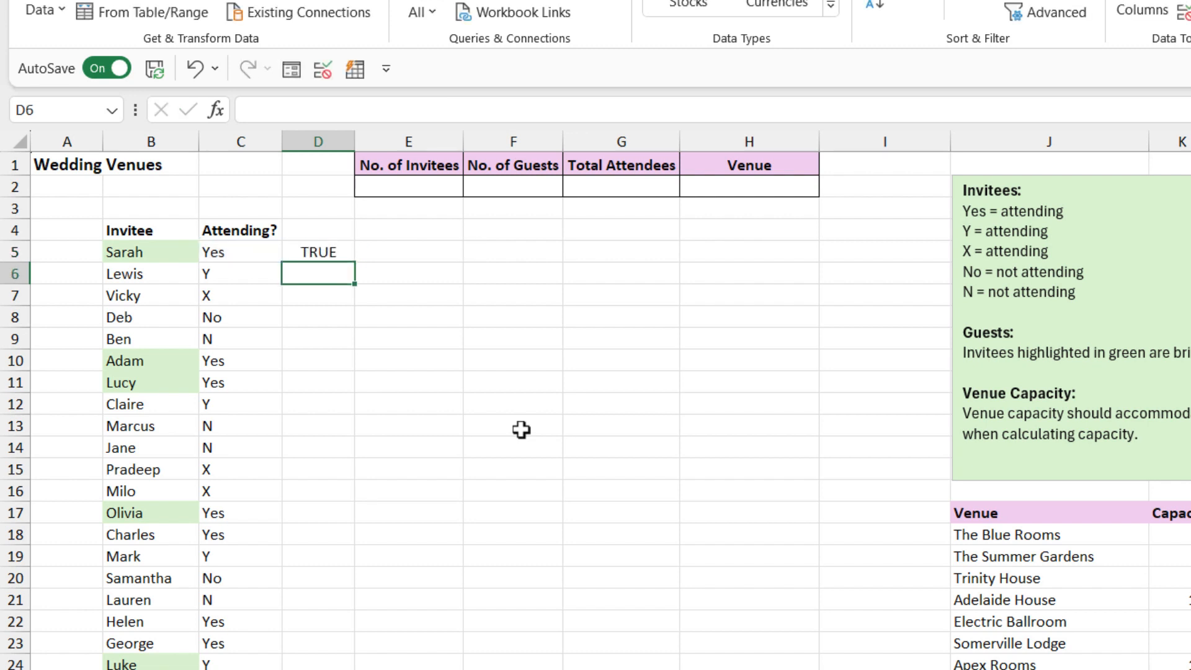
pyautogui.click(310, 252)
pyautogui.doubleClick(355, 262)
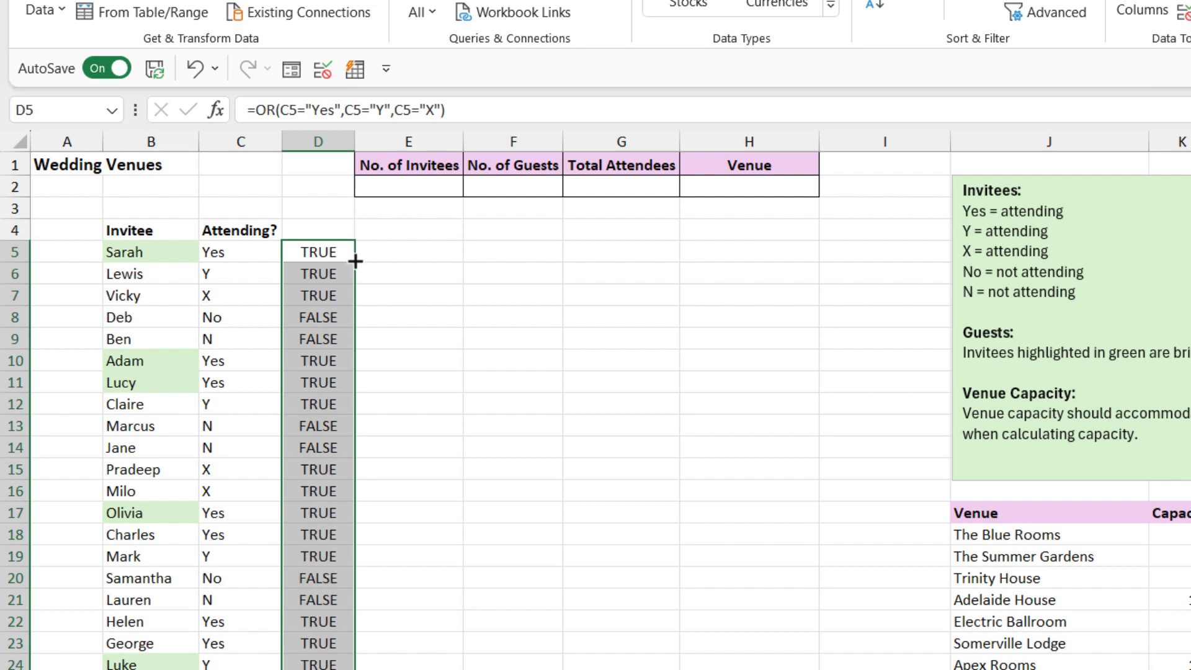
# Compare the OR formula results in column D with the matching responses in the Attending? column.
pyautogui.click(310, 253)
pyautogui.click(313, 273)
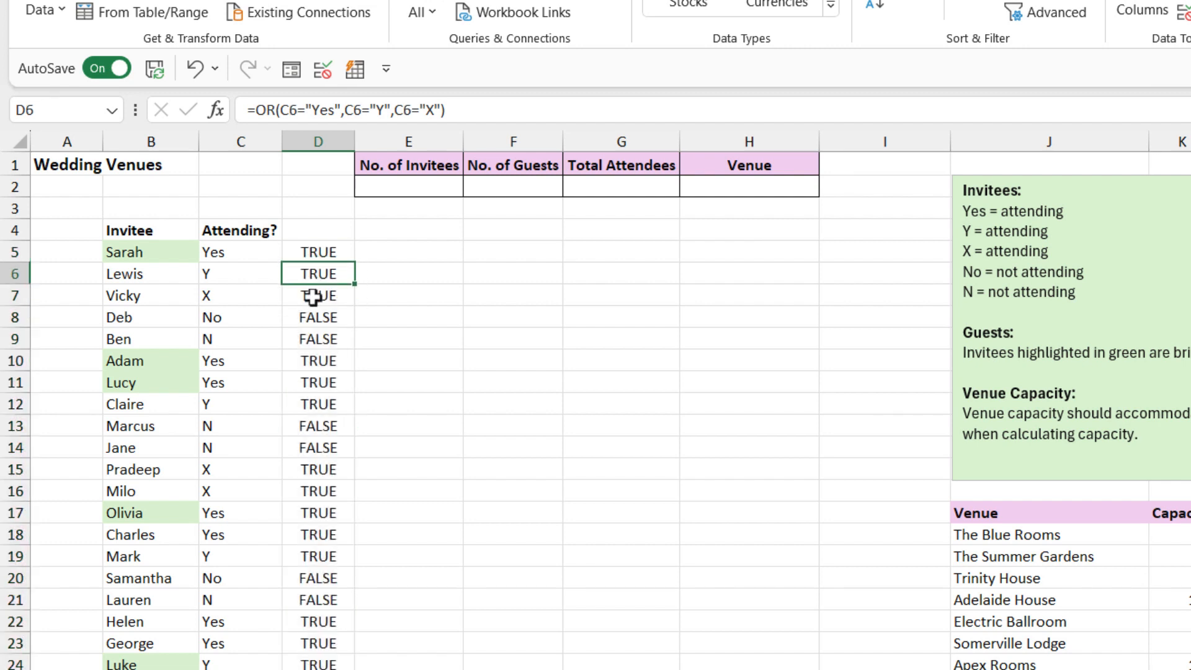
pyautogui.click(306, 296)
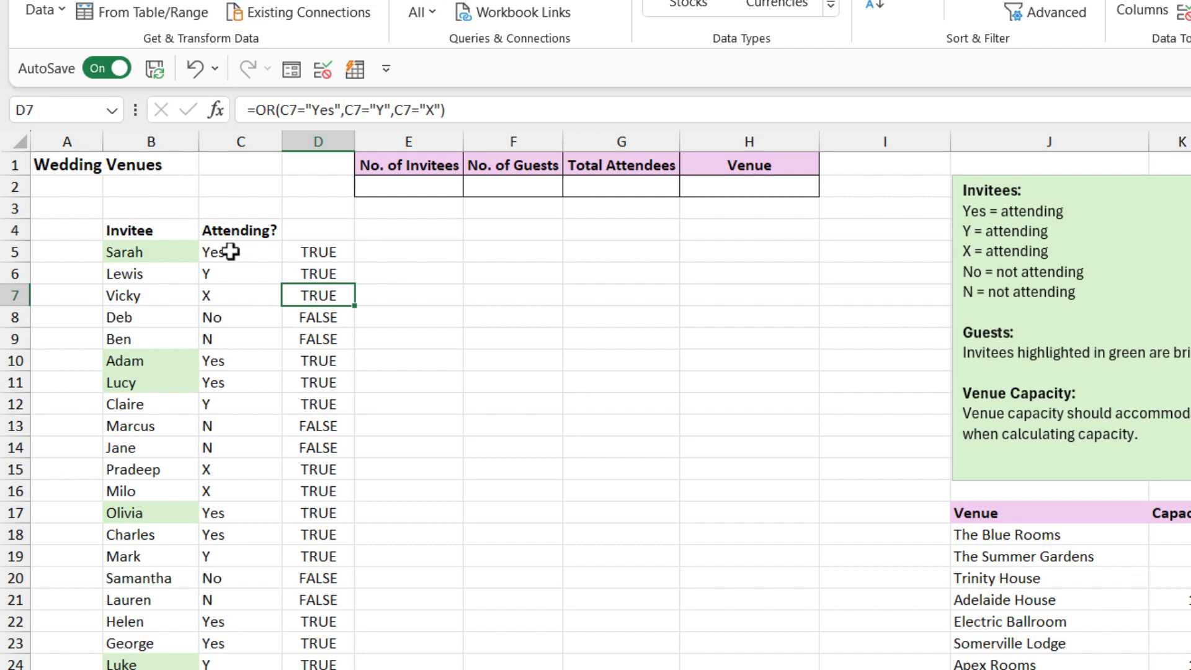
pyautogui.moveTo(230, 252); pyautogui.dragTo(232, 296)
pyautogui.click(333, 257)
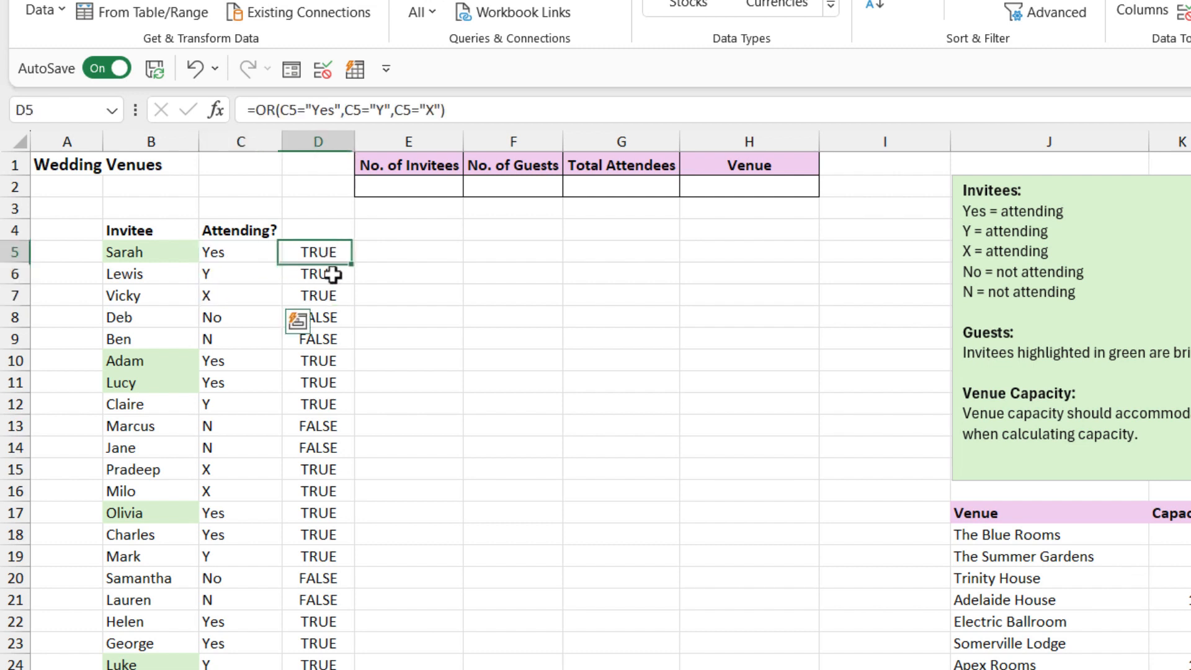
pyautogui.moveTo(332, 273); pyautogui.dragTo(331, 296)
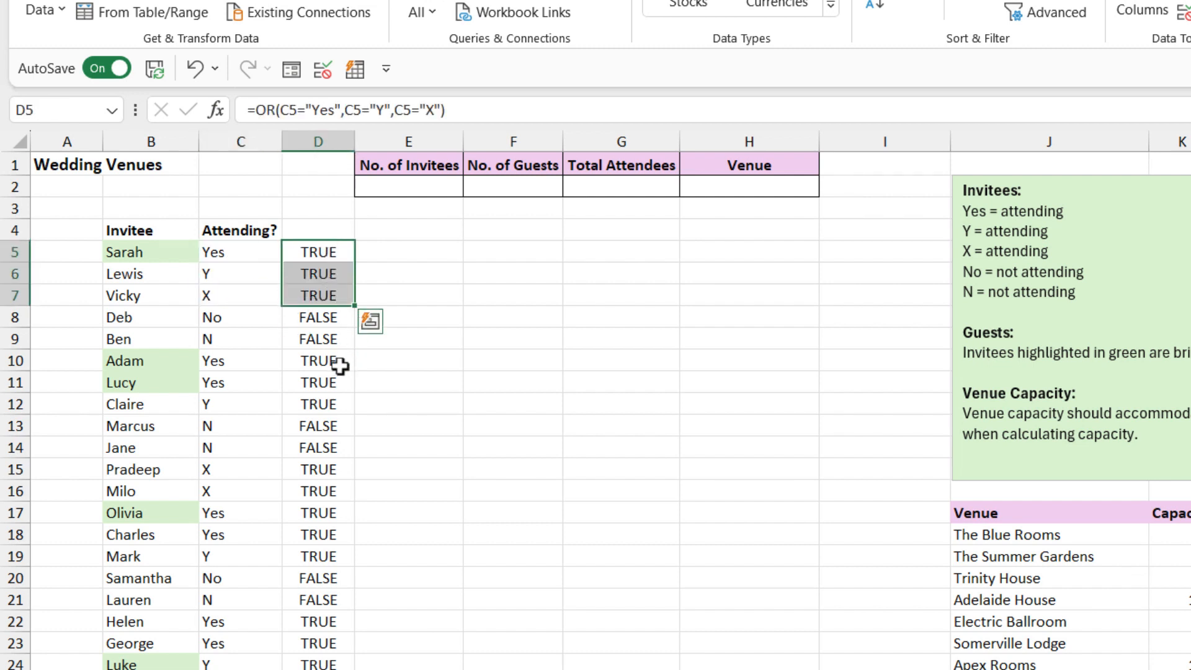
pyautogui.click(234, 319)
pyautogui.click(234, 340)
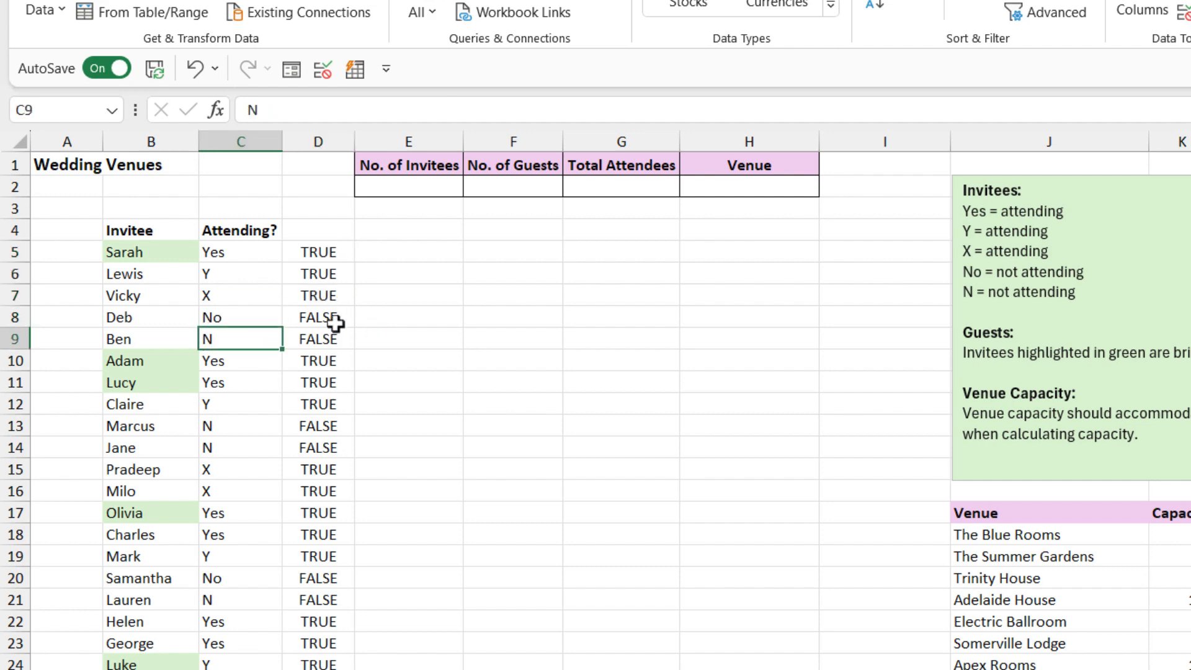
pyautogui.moveTo(335, 323); pyautogui.dragTo(332, 340)
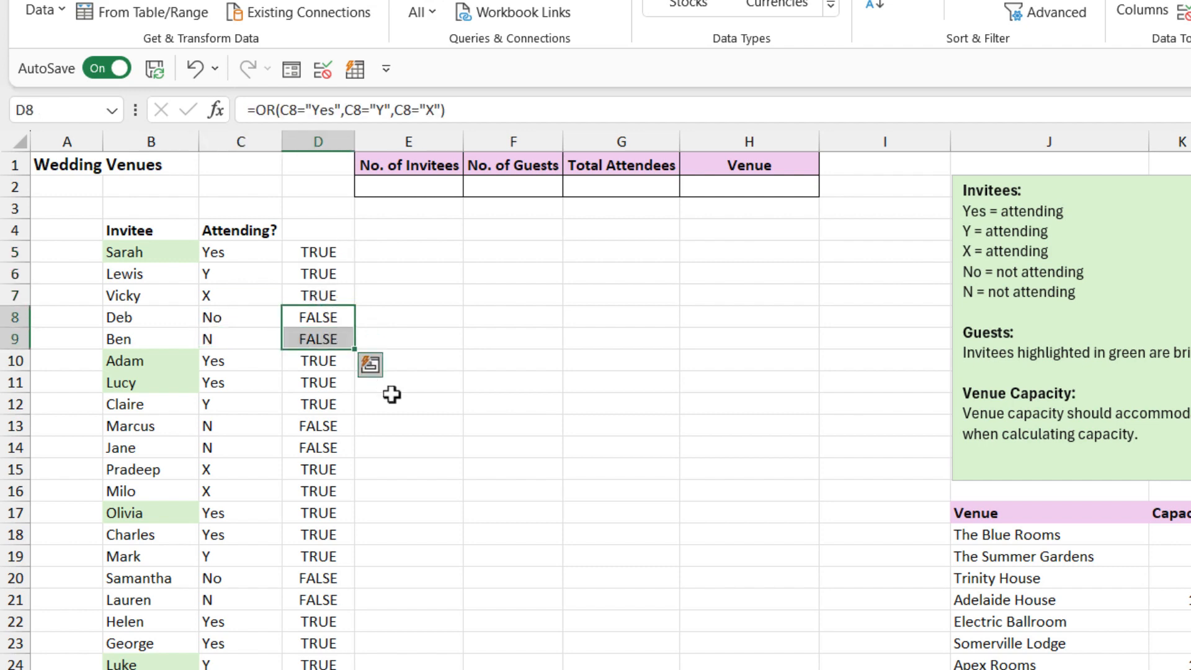
pyautogui.click(318, 470)
pyautogui.scroll(-4, 317, 467)
pyautogui.scroll(4, 317, 464)
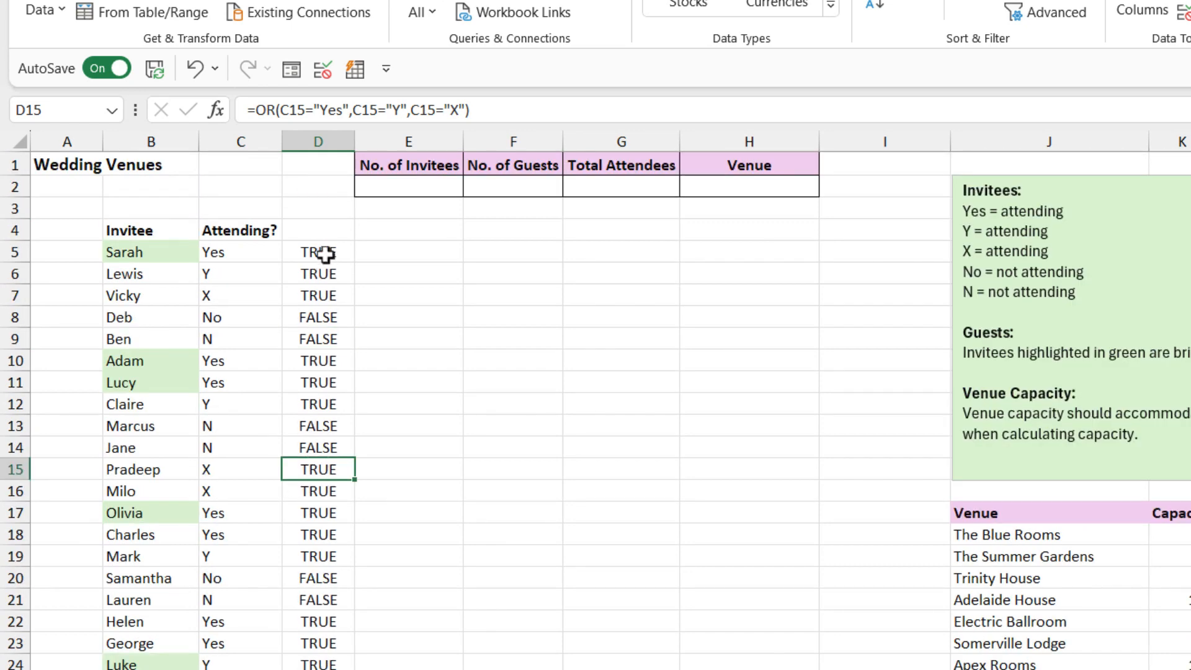
pyautogui.moveTo(323, 253); pyautogui.dragTo(319, 402)
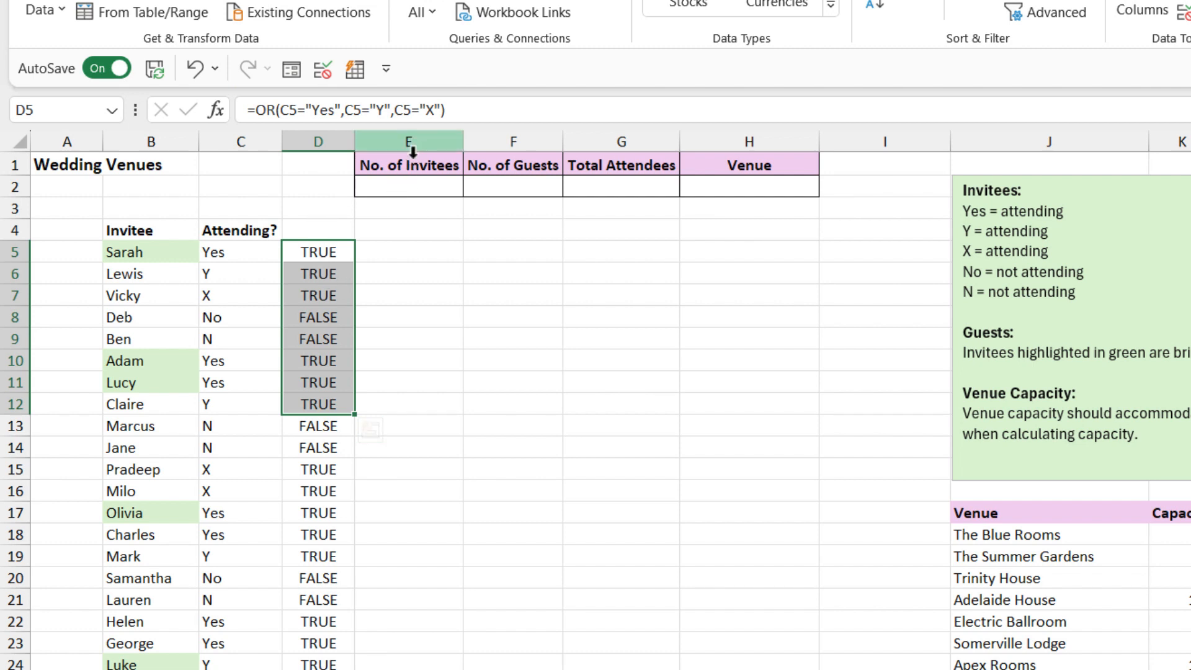
# Enter =COUNTIF(D5:D74,"TRUE") in cell E2 to count the attending invitees.
pyautogui.click(390, 188)
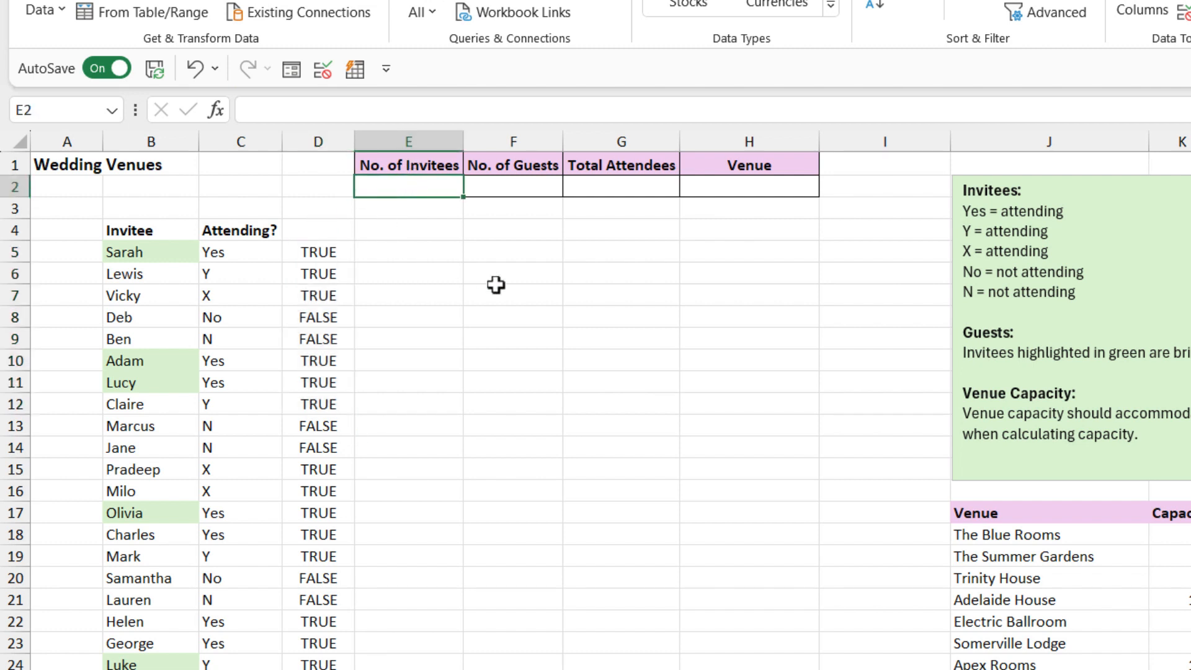
pyautogui.write('=')
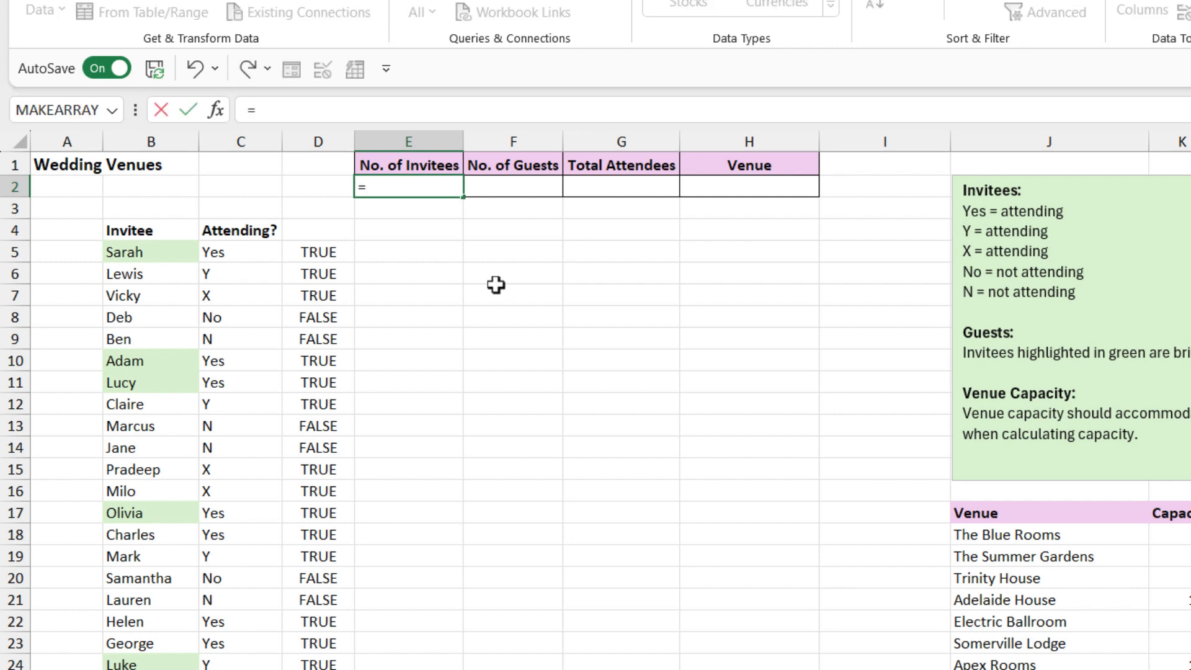
pyautogui.write('COUNTIF')
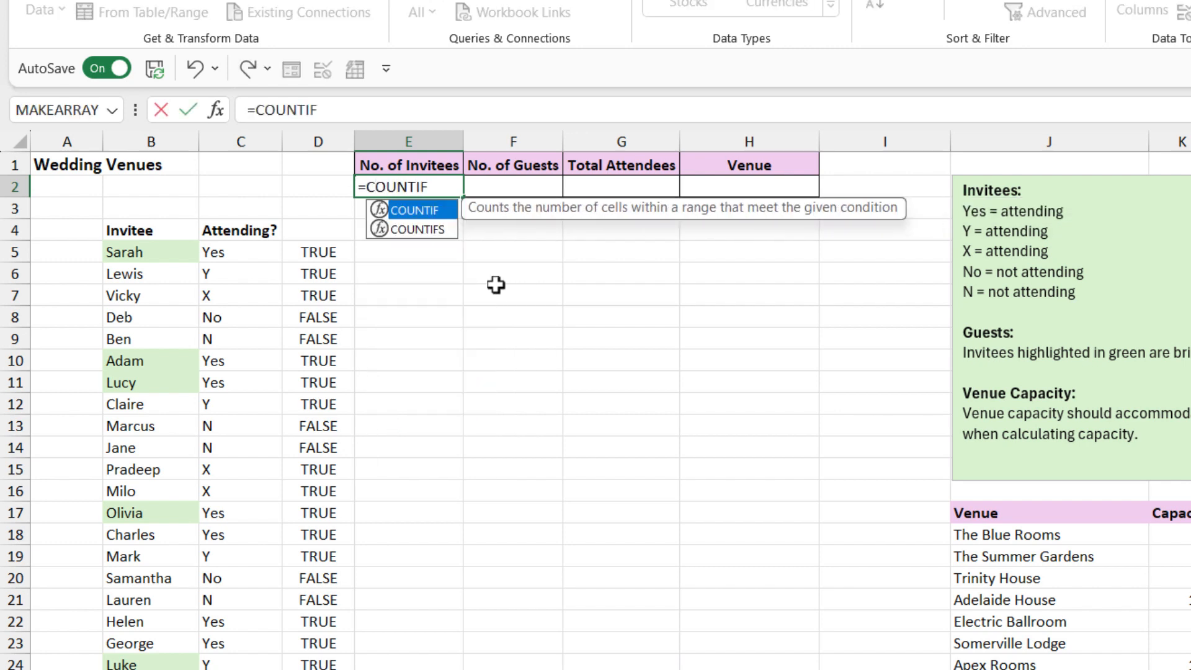
pyautogui.write('(')
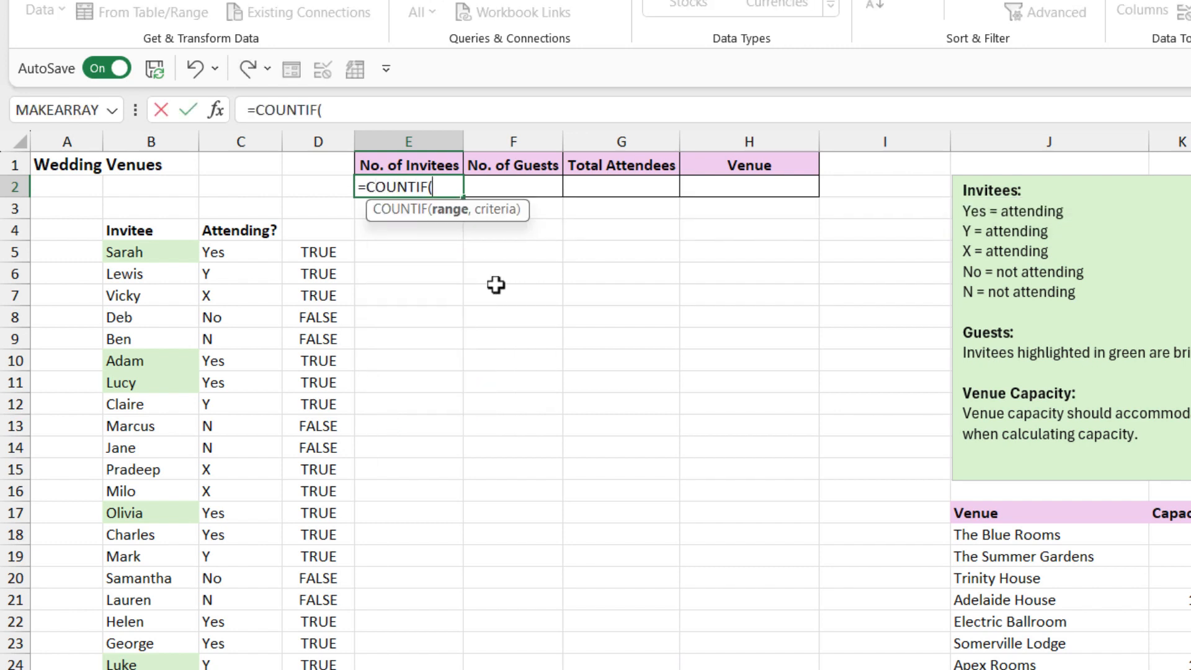
pyautogui.click(314, 249)
pyautogui.hotkey('ctrl', 'shift', 'Down')
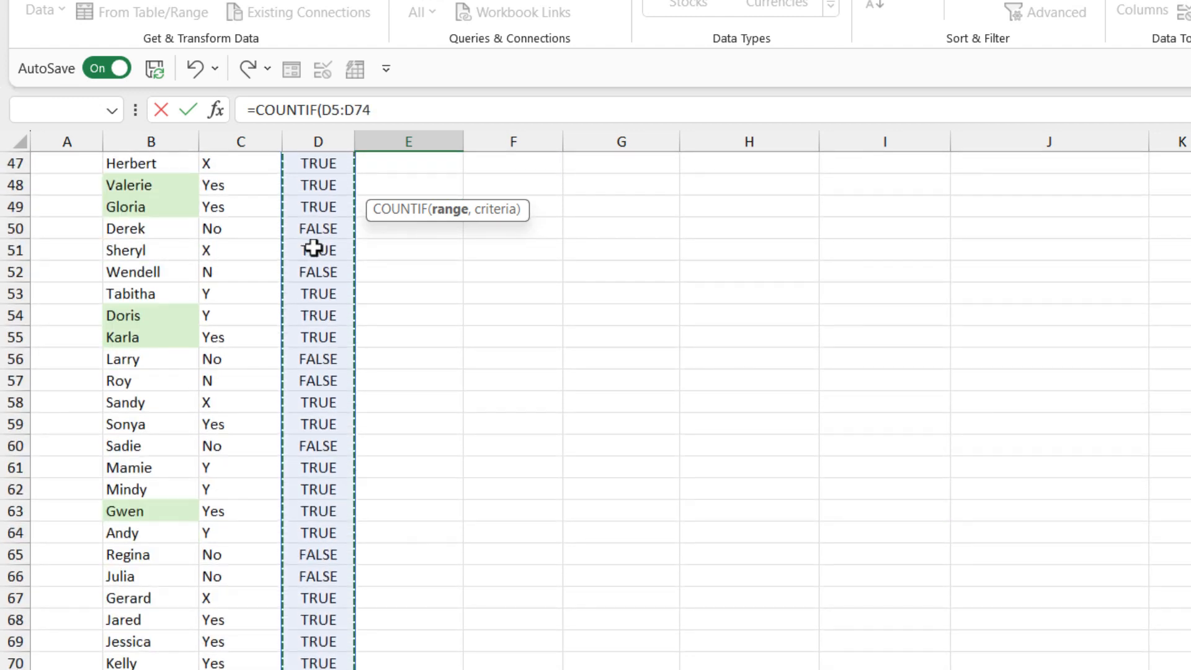
pyautogui.click(407, 110)
pyautogui.write(',')
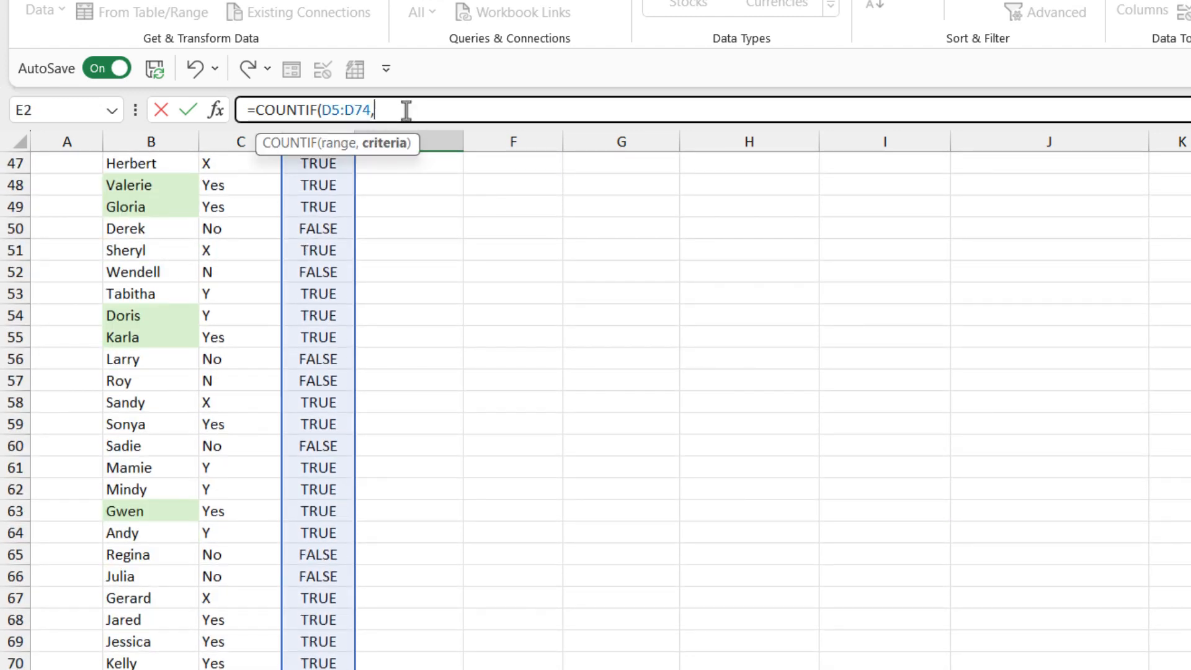
pyautogui.write('"TRUE")')
pyautogui.press('Return')
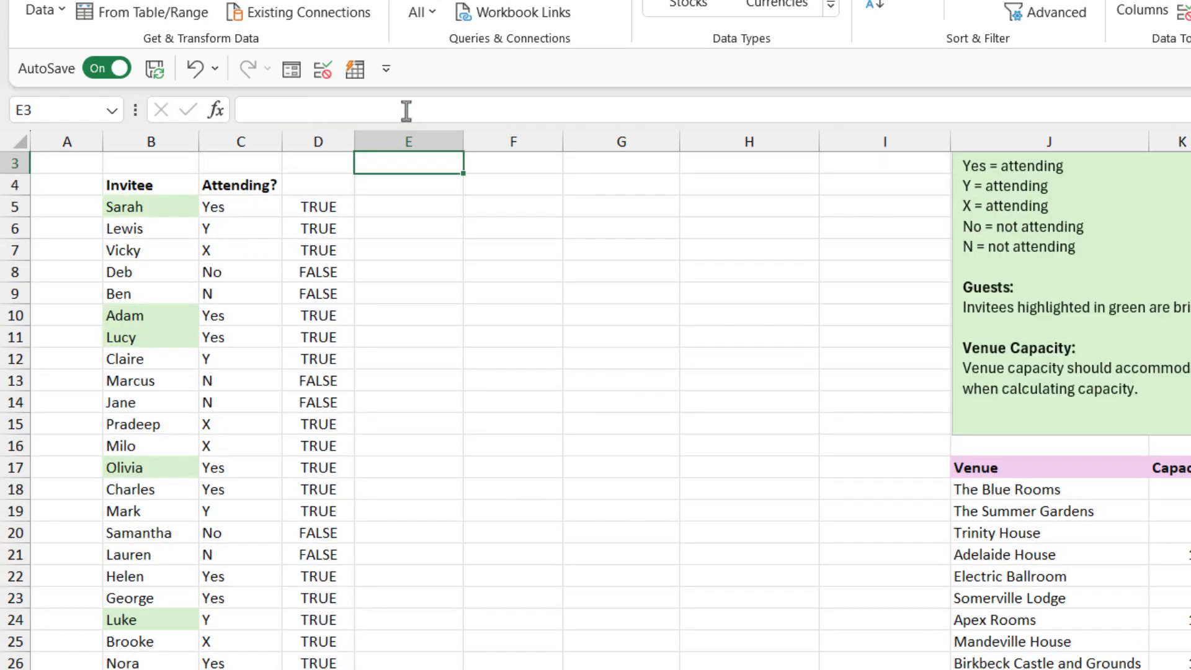
pyautogui.scroll(1, 527, 263)
pyautogui.click(420, 186)
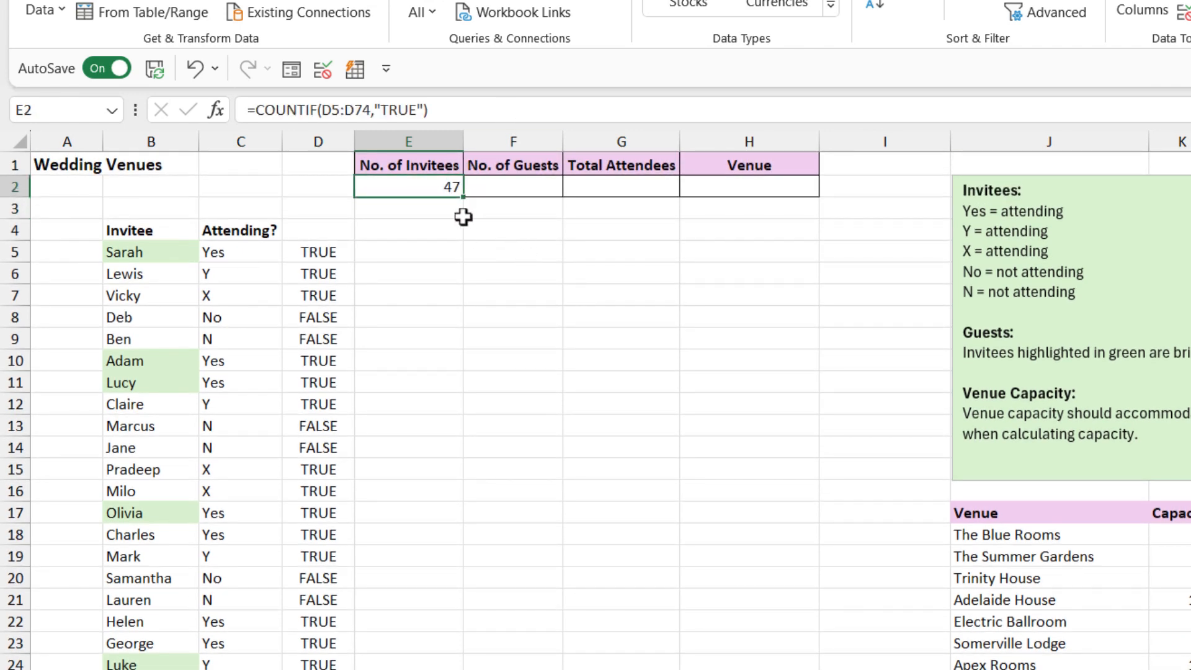
# Examine which invitees in the Invitee column are highlighted in green.
pyautogui.click(319, 338)
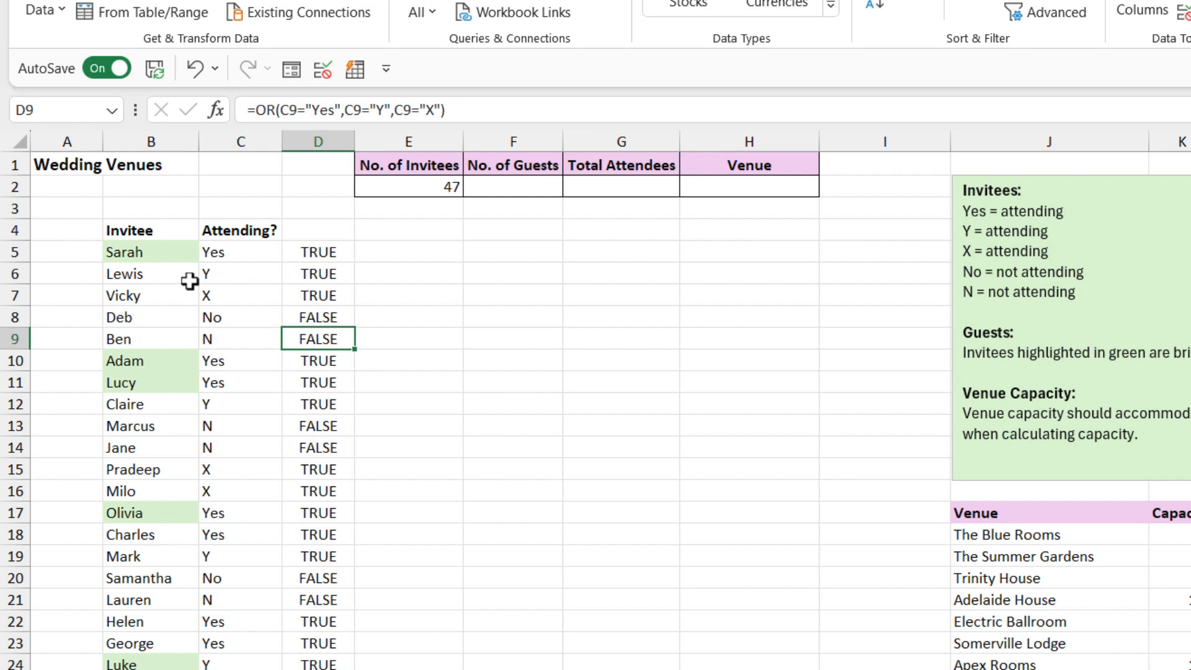
pyautogui.click(146, 255)
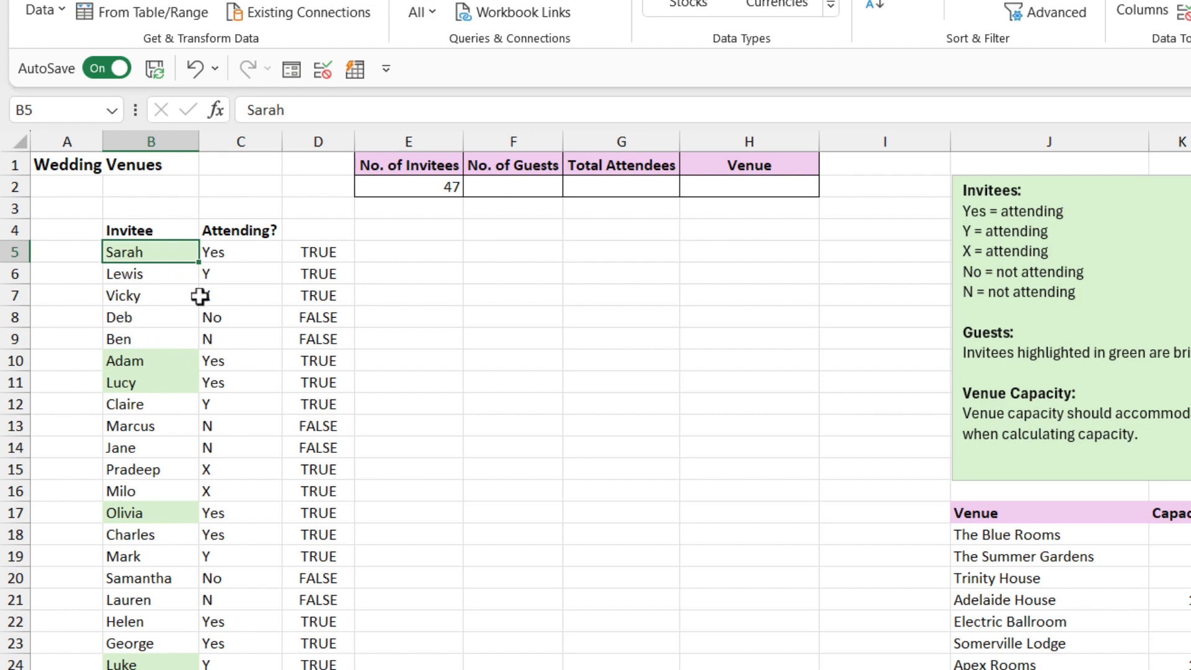
pyautogui.scroll(-3, 199, 296)
pyautogui.scroll(-2, 199, 295)
pyautogui.scroll(5, 199, 296)
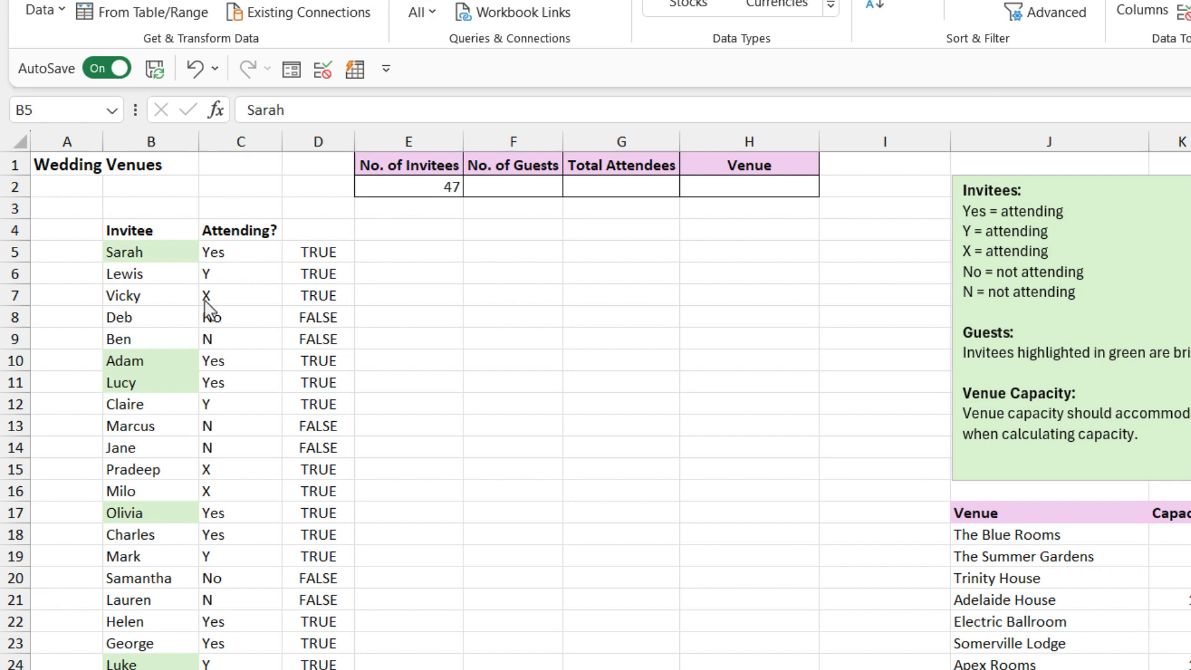
# Enter =SUBTOTAL(3,B5:B74) in cell B75, directly below the invitee list, to count the visible invitees.
pyautogui.click(170, 341)
pyautogui.click(186, 337)
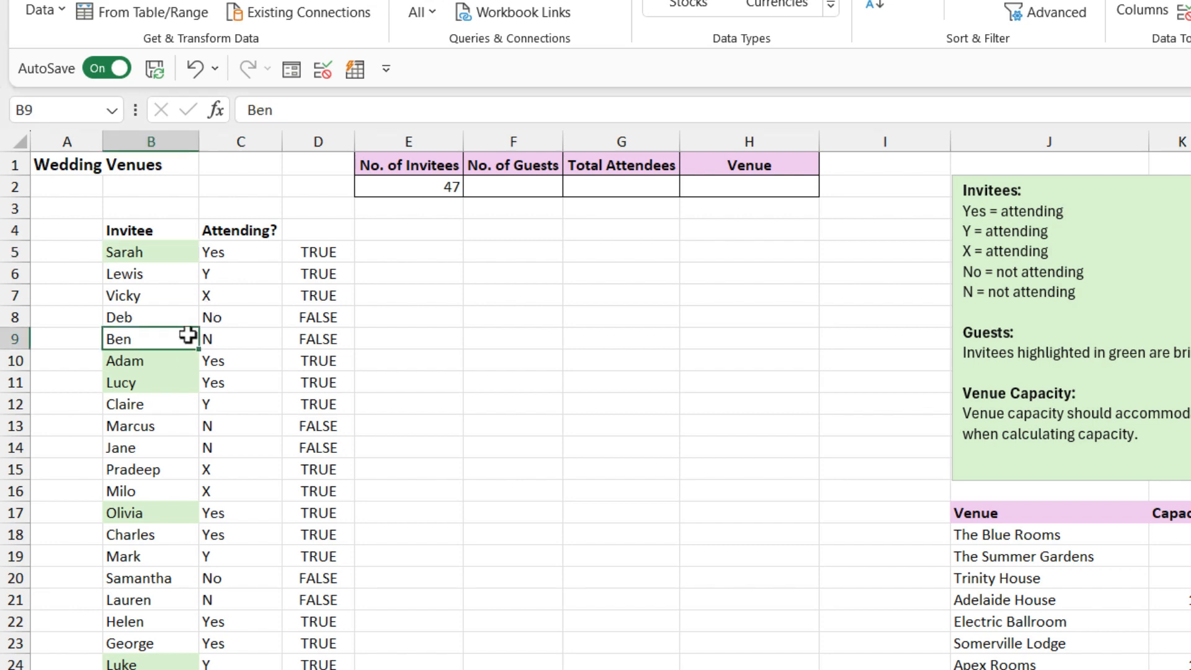
pyautogui.hotkey('ctrl', 'Down')
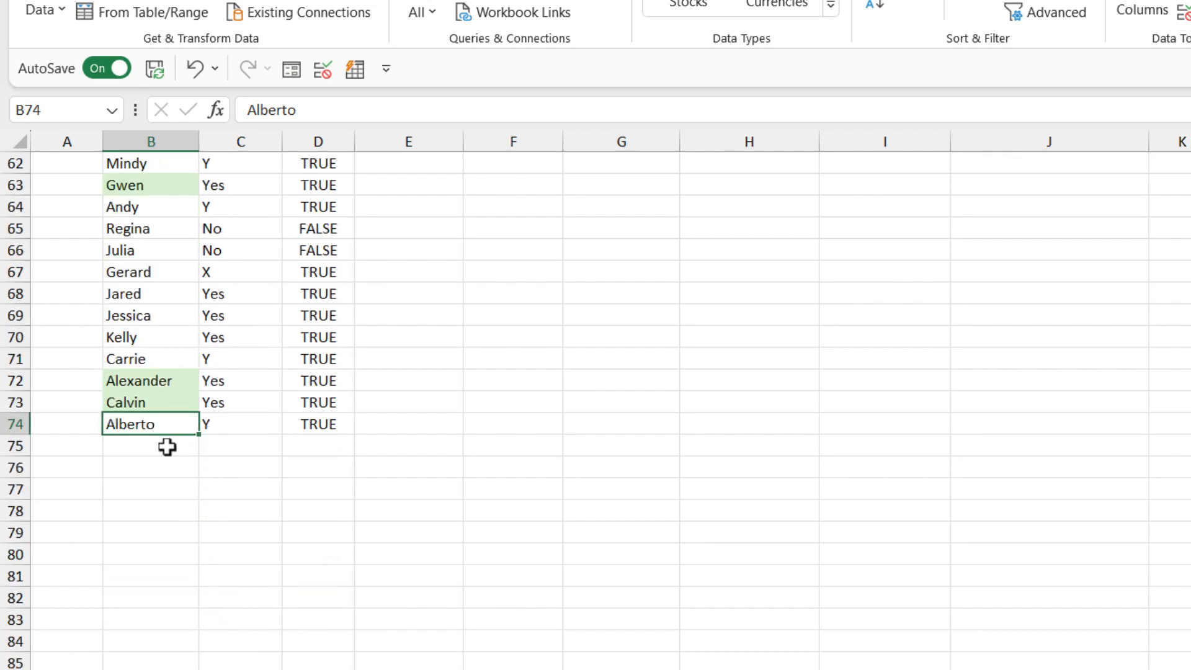
pyautogui.click(168, 447)
pyautogui.write('=')
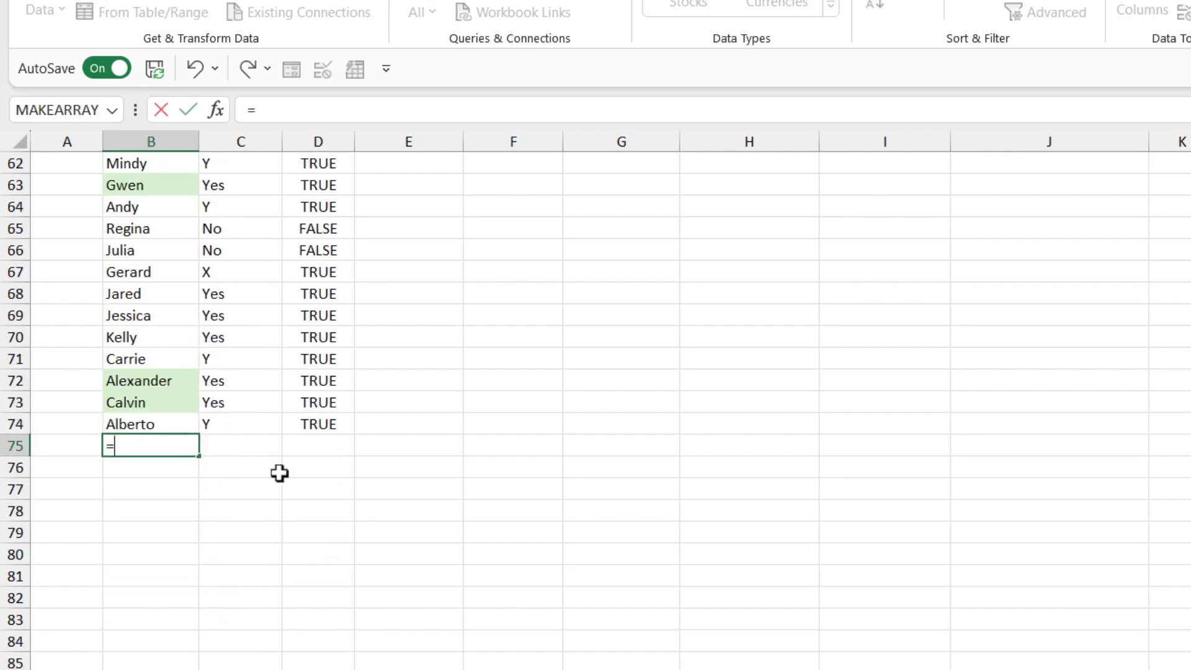
pyautogui.write('SUBTO')
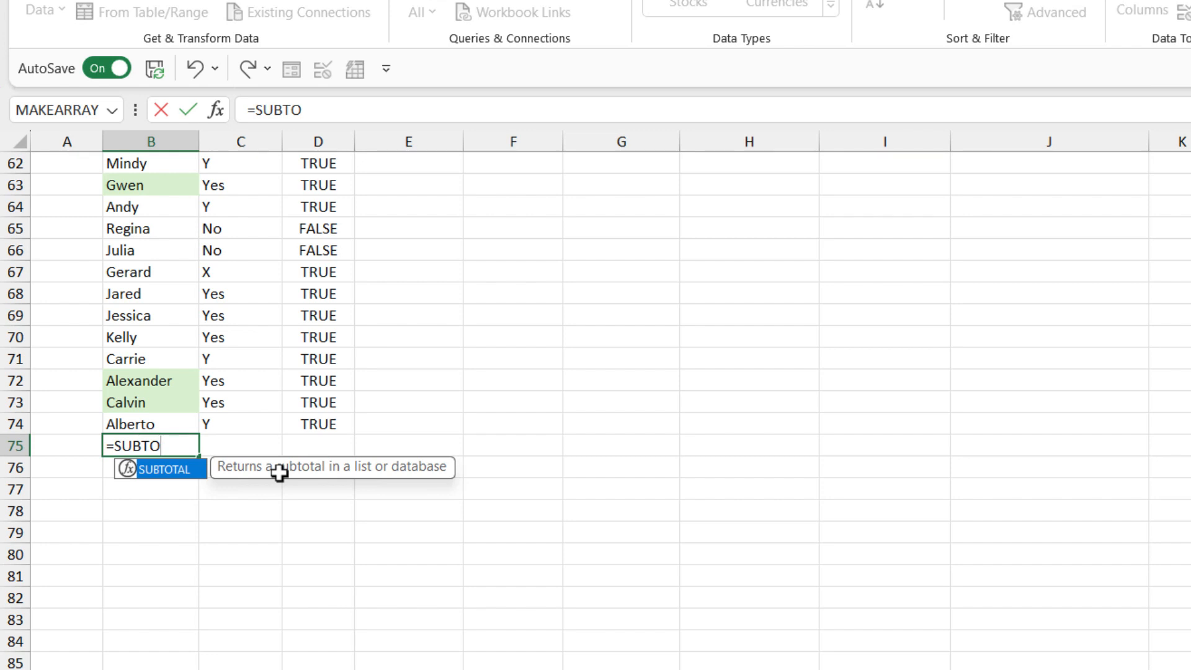
pyautogui.press('Tab')
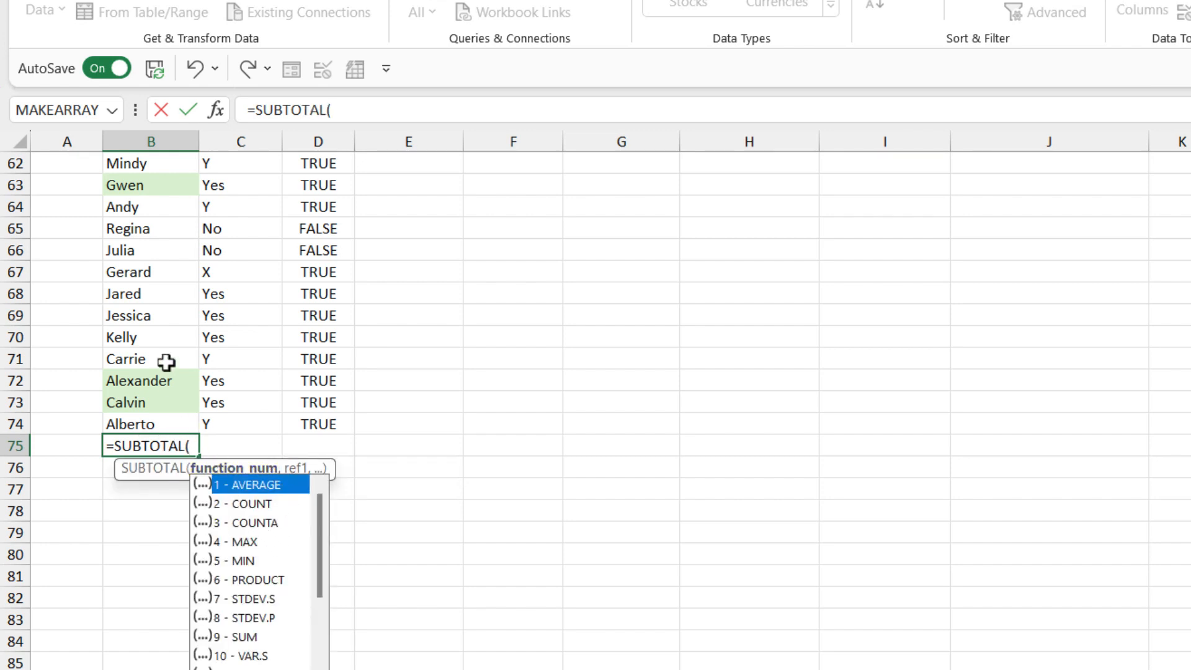
pyautogui.doubleClick(259, 524)
pyautogui.write(',')
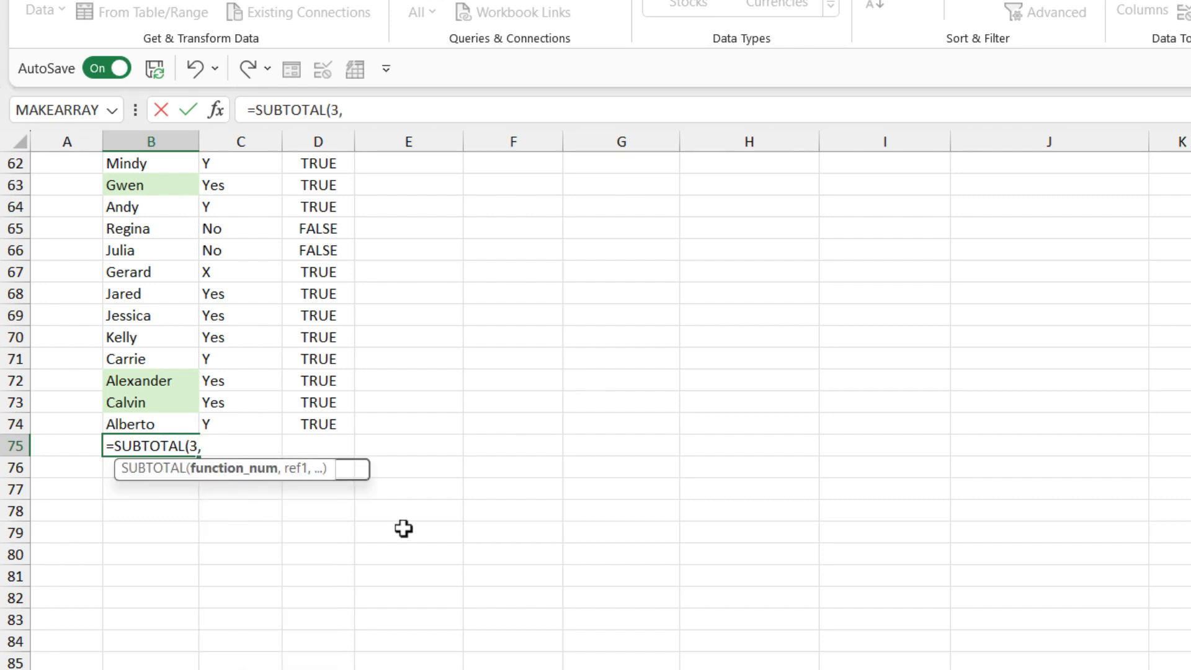
pyautogui.scroll(20, 265, 345)
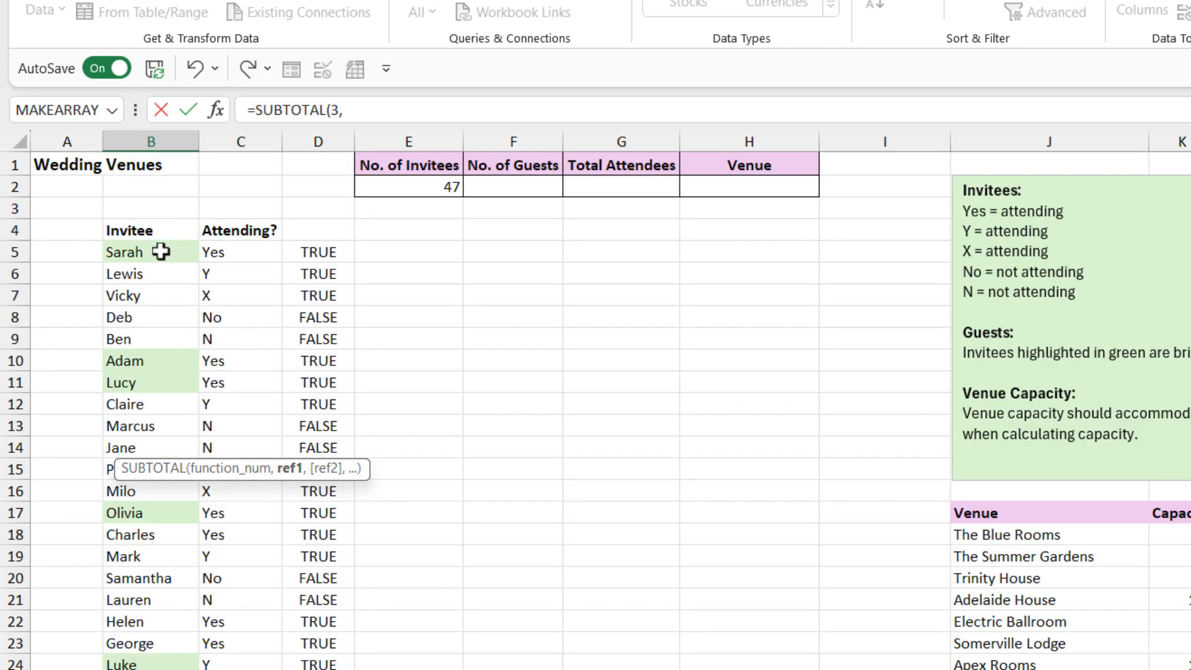
pyautogui.moveTo(160, 252); pyautogui.dragTo(91, 611)
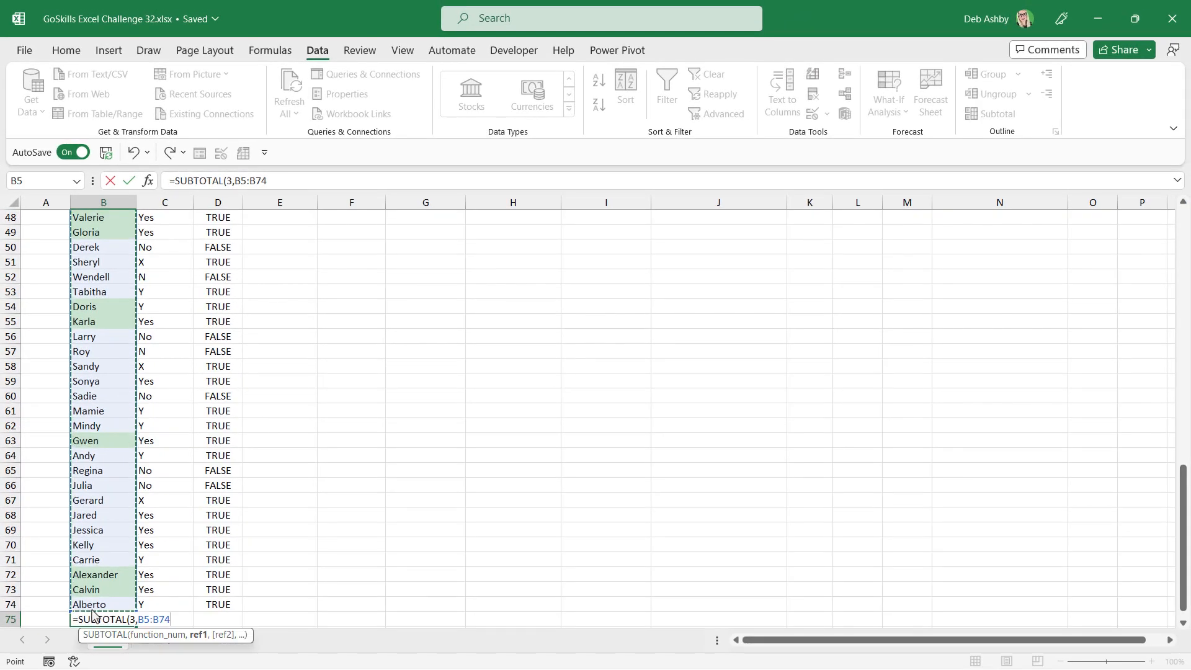
pyautogui.write(')')
pyautogui.press('Return')
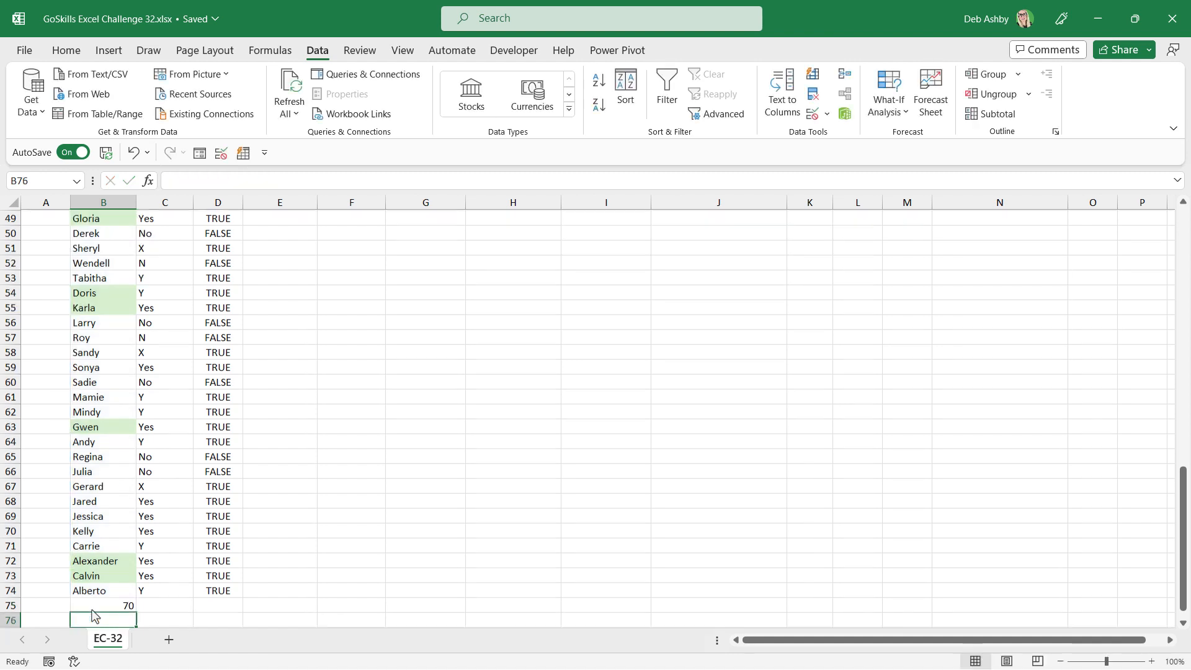
pyautogui.scroll(-2, 136, 539)
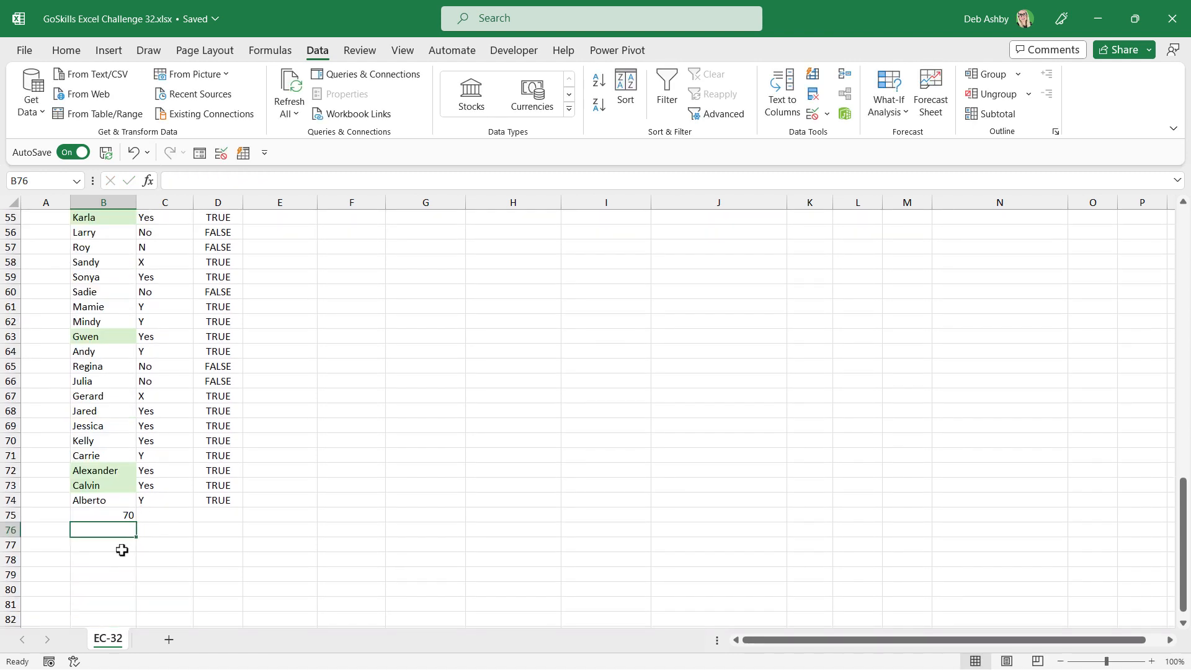
pyautogui.click(109, 517)
# Add filters to the invitee list headers in row 4 and filter the Invitee column by the green cell color.
pyautogui.scroll(18, 99, 406)
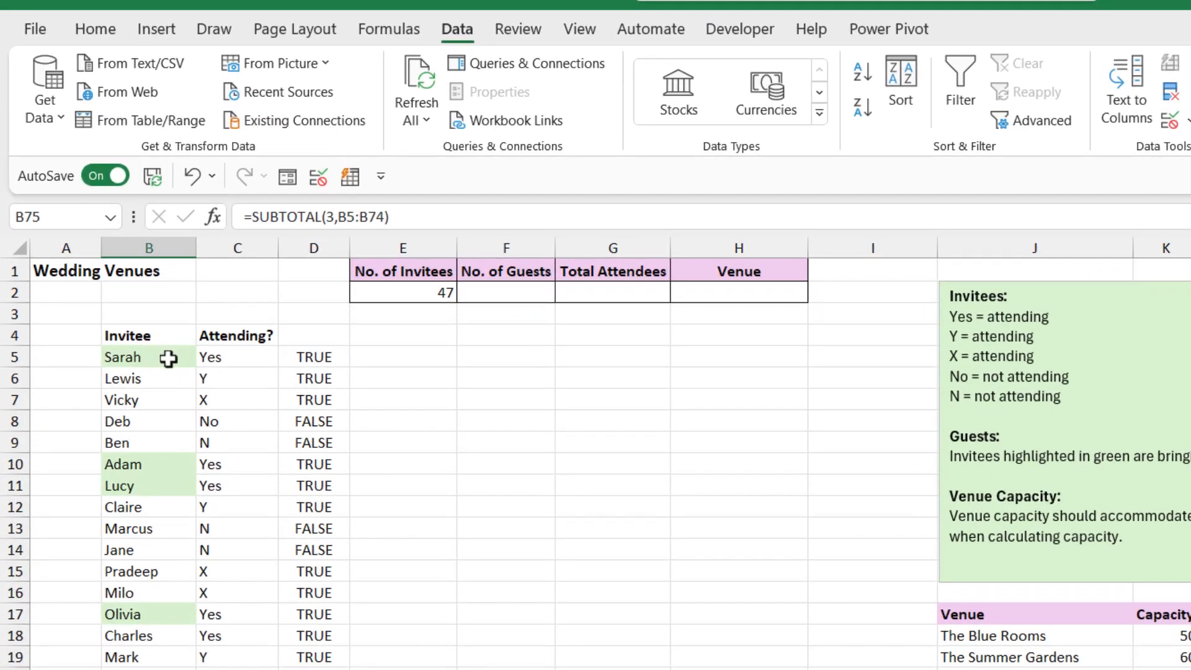
pyautogui.click(116, 278)
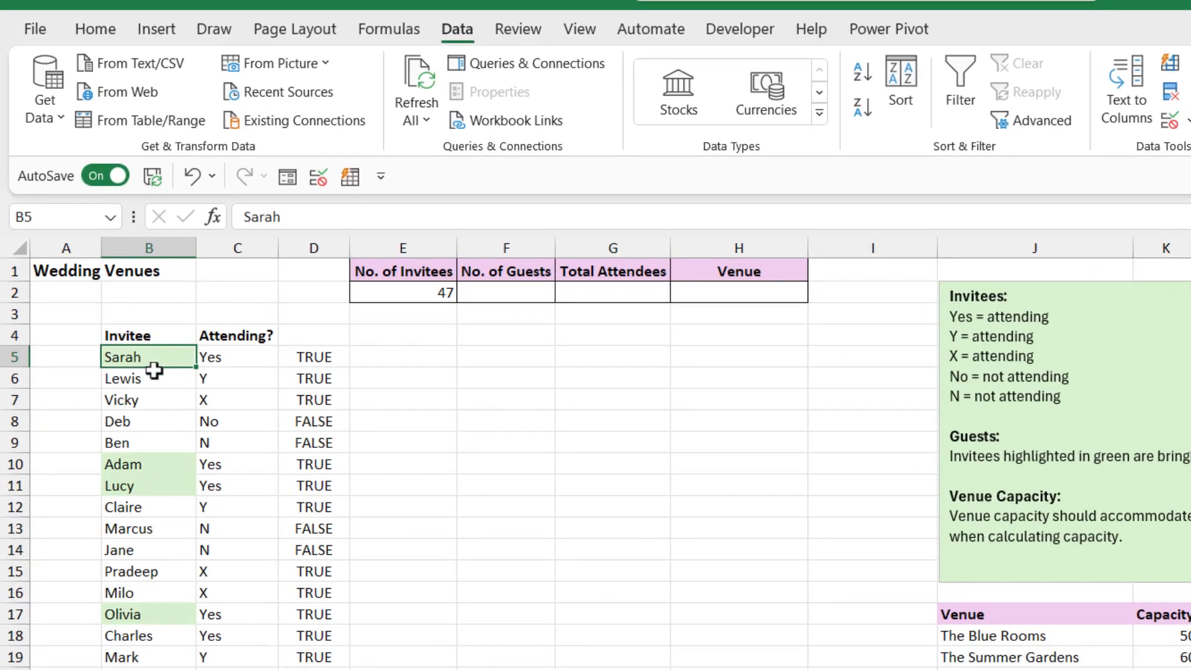
pyautogui.click(153, 336)
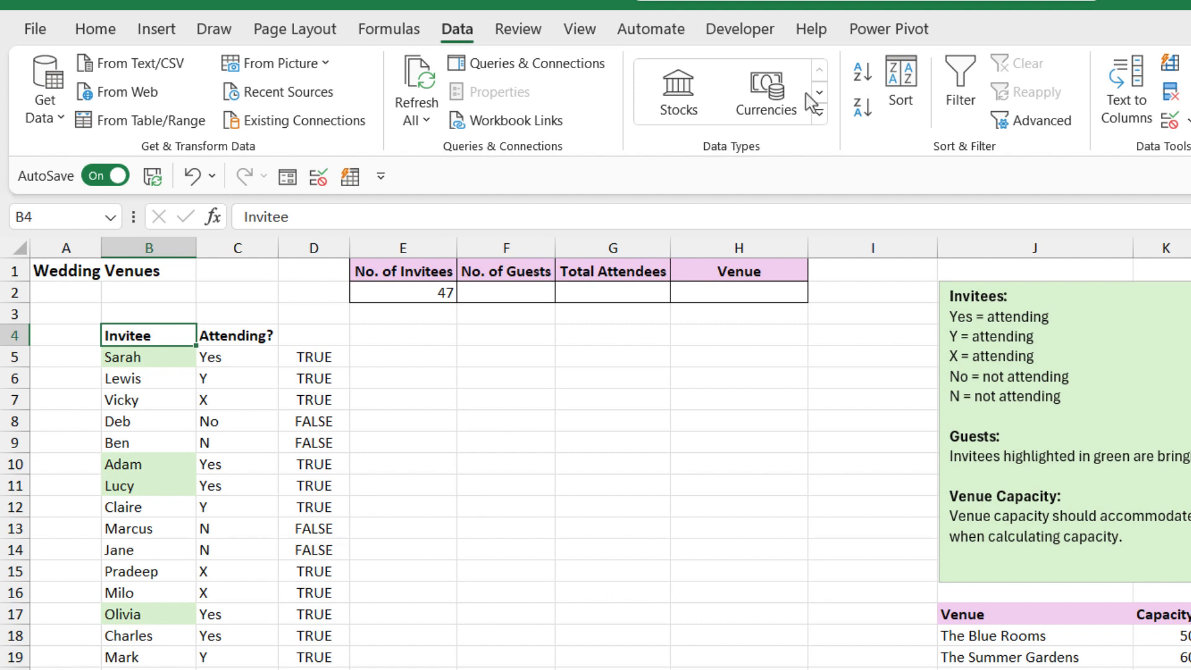
pyautogui.click(962, 80)
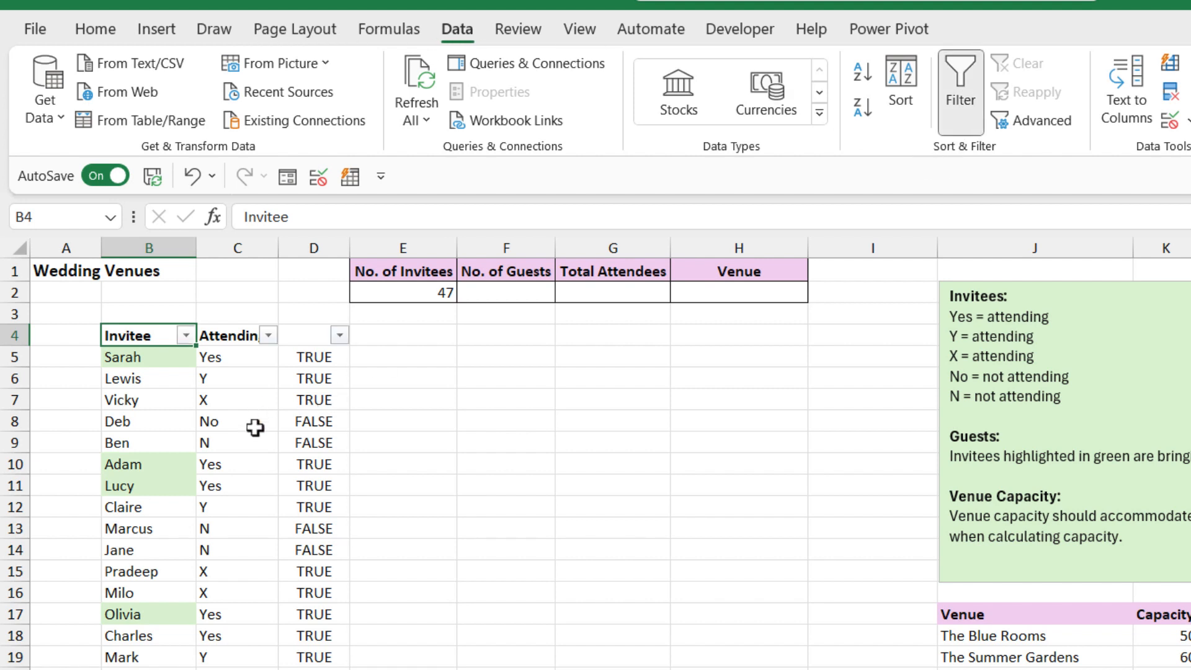
pyautogui.click(186, 335)
pyautogui.moveTo(118, 541)
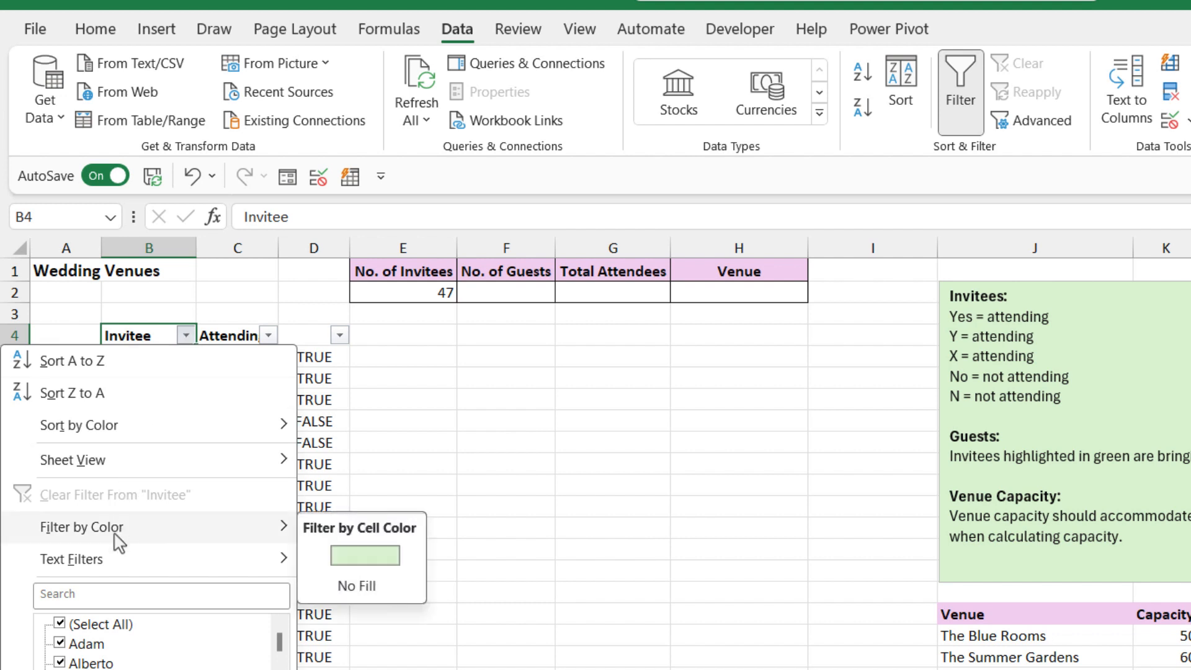
pyautogui.click(365, 556)
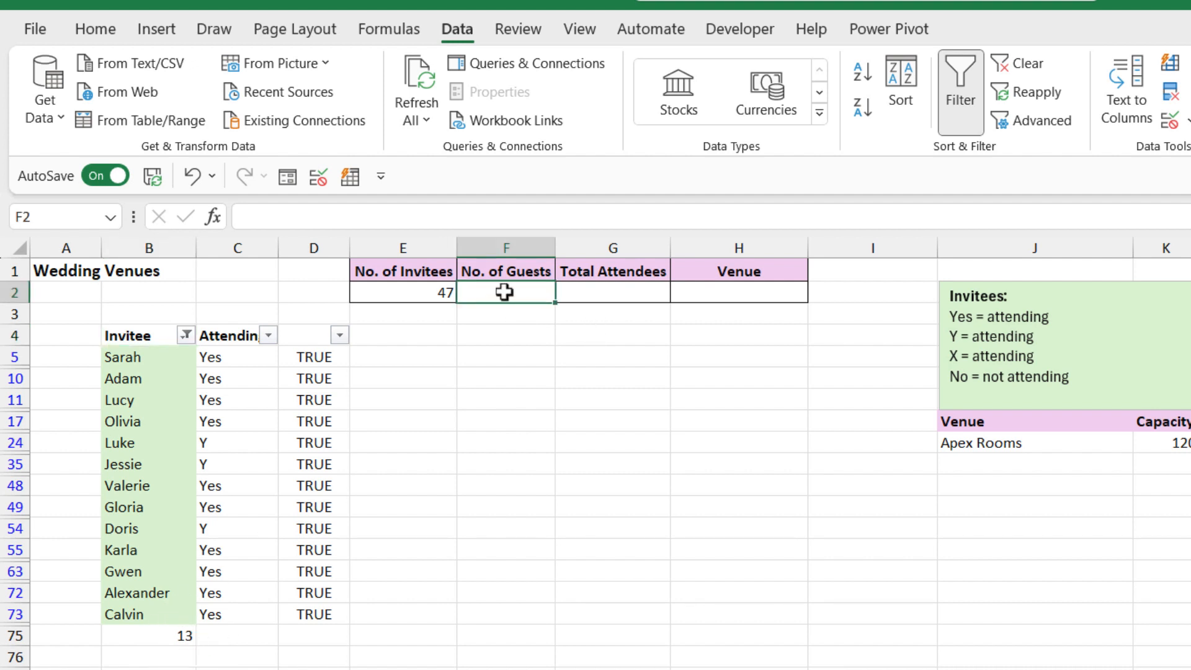
# Enter 13 as the No. of Guests in cell F2 and clear the color filter from the Invitee column.
pyautogui.write('13')
pyautogui.click(192, 422)
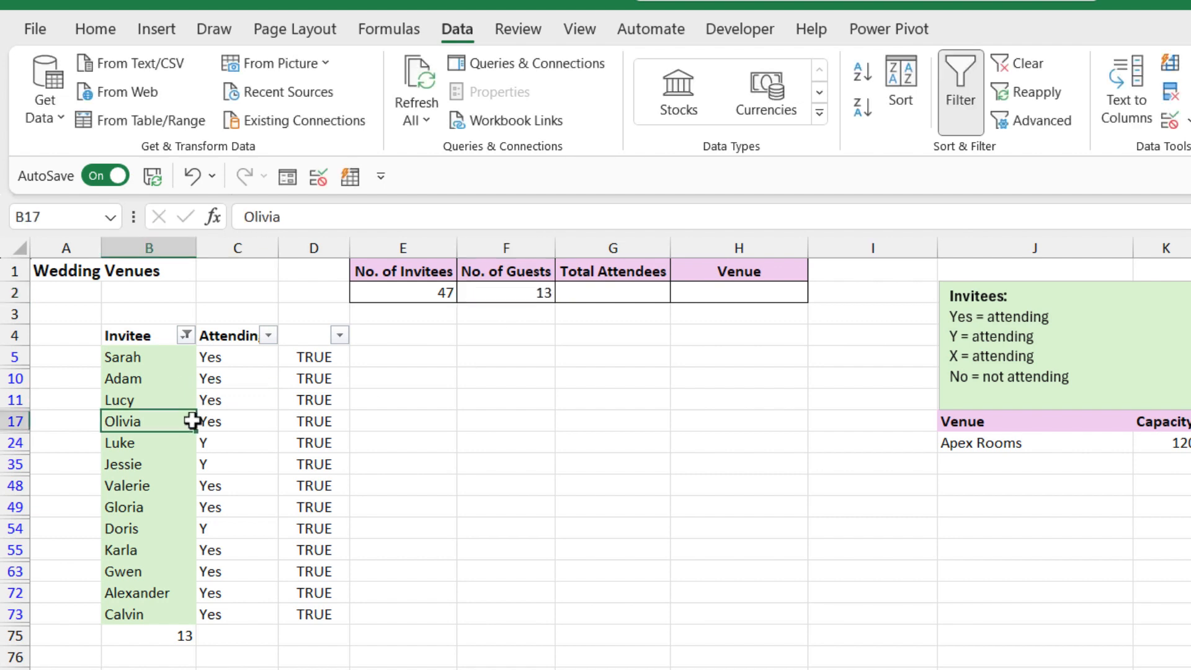
pyautogui.click(186, 335)
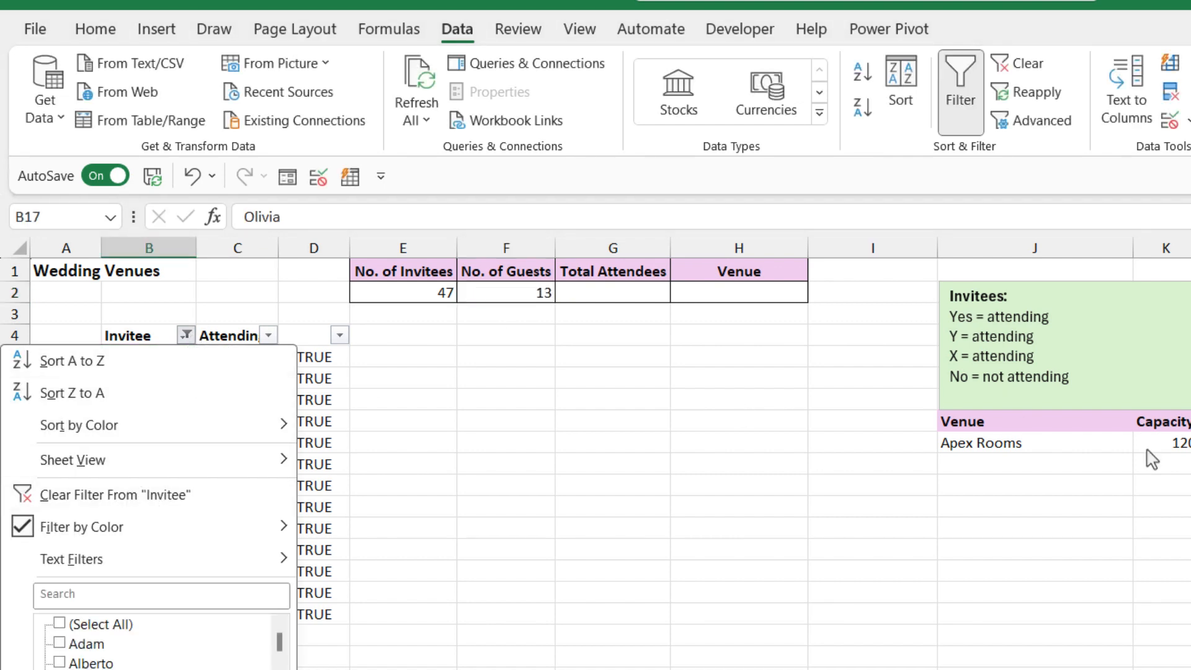
pyautogui.click(164, 495)
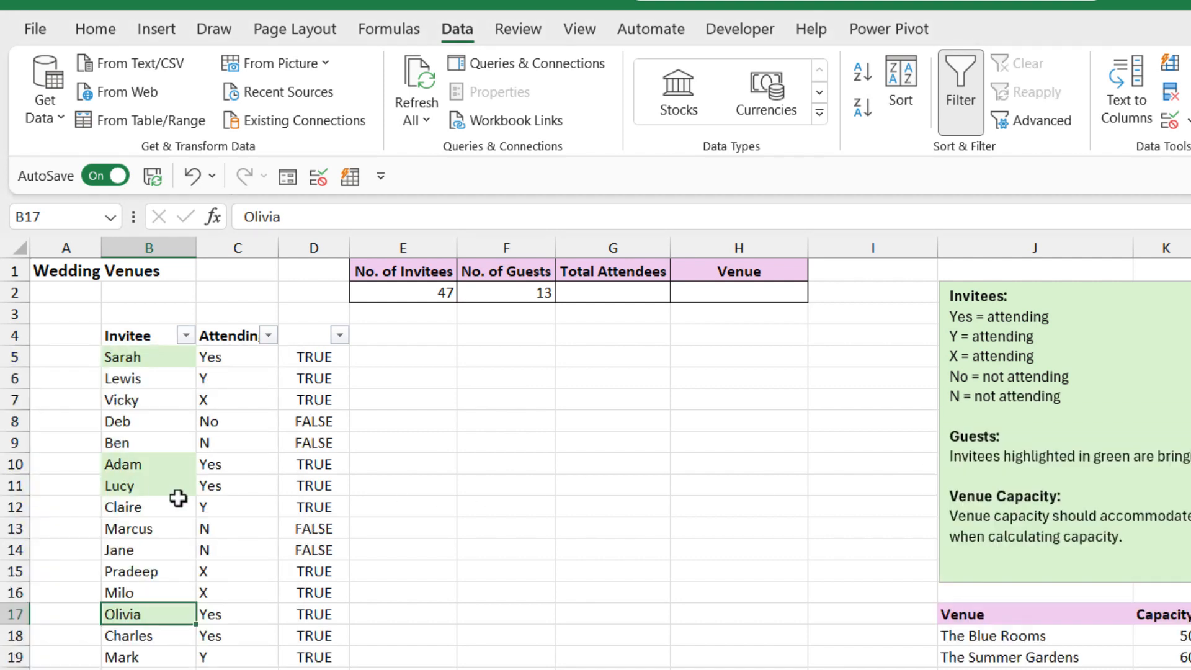
# Calculate Total Attendees in cell G2 with the formula =E2+F2, adding the invitees and guests.
pyautogui.click(411, 294)
pyautogui.click(511, 294)
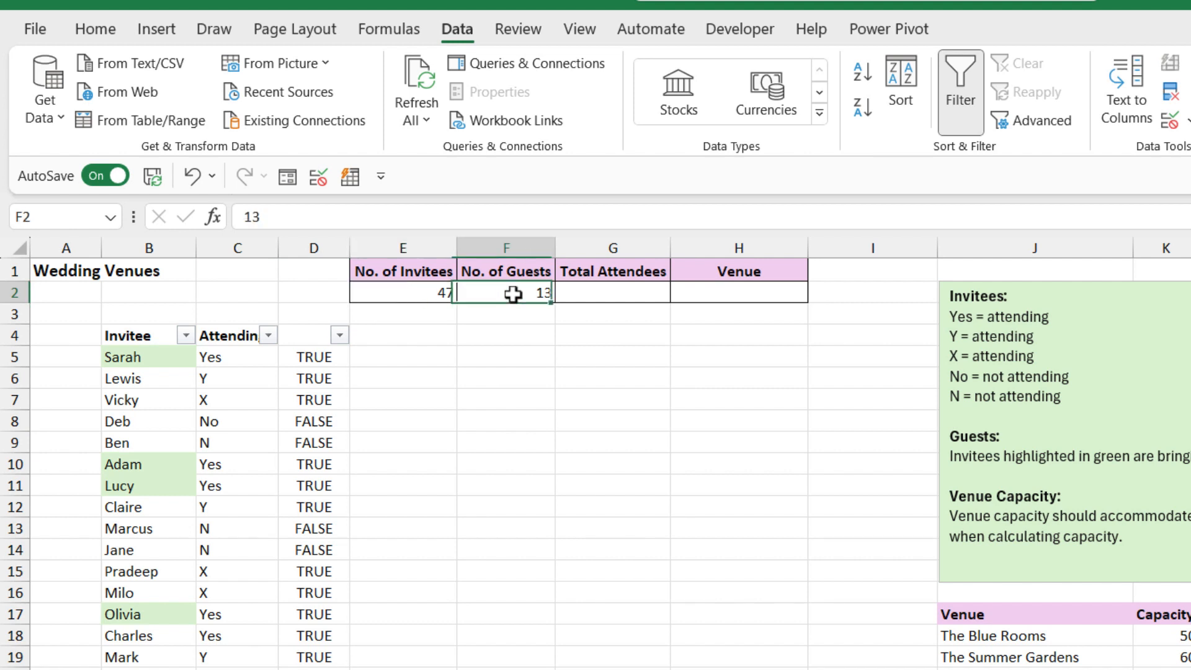
pyautogui.click(612, 294)
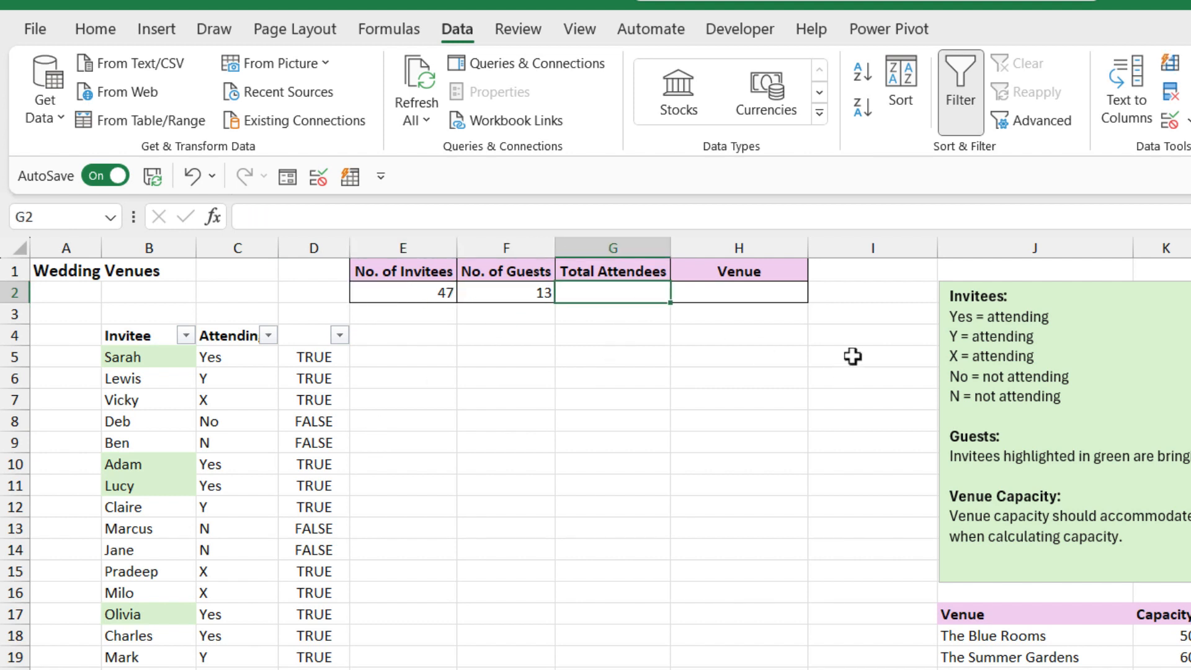
pyautogui.write('=')
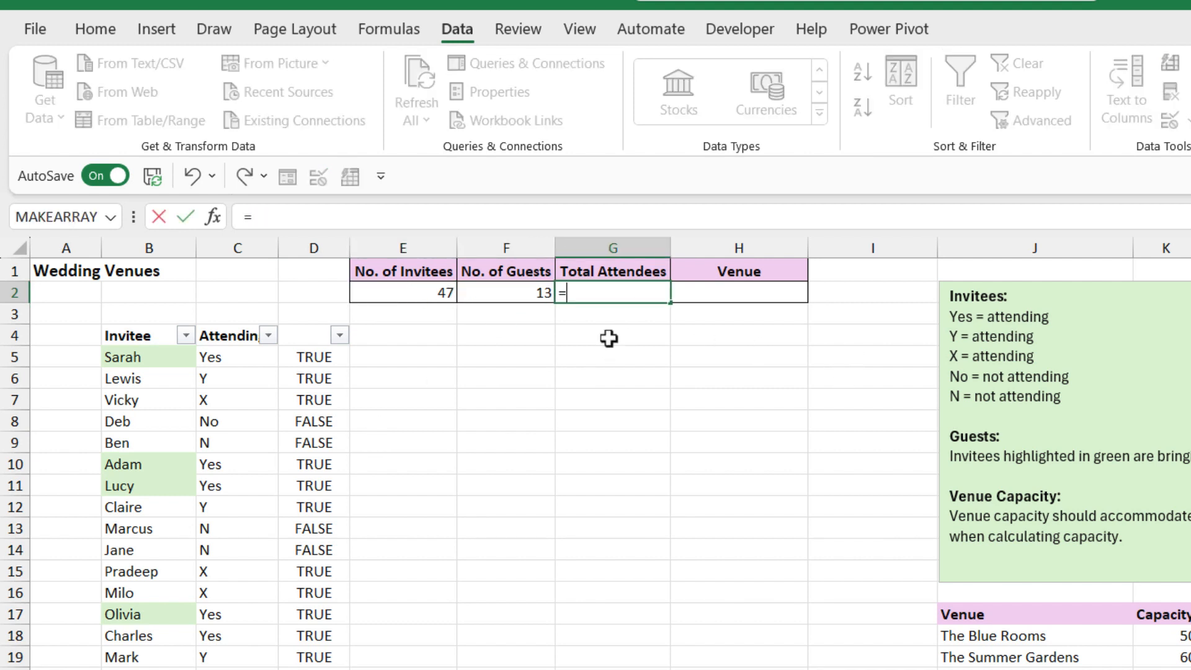
pyautogui.click(431, 297)
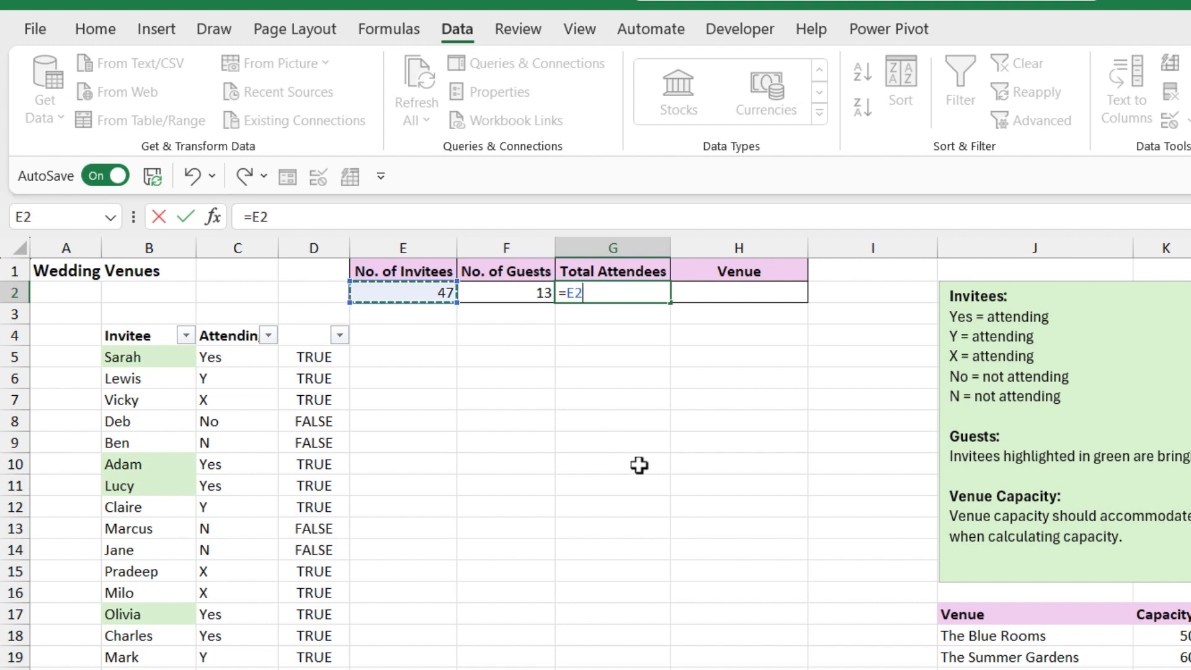
pyautogui.write('+')
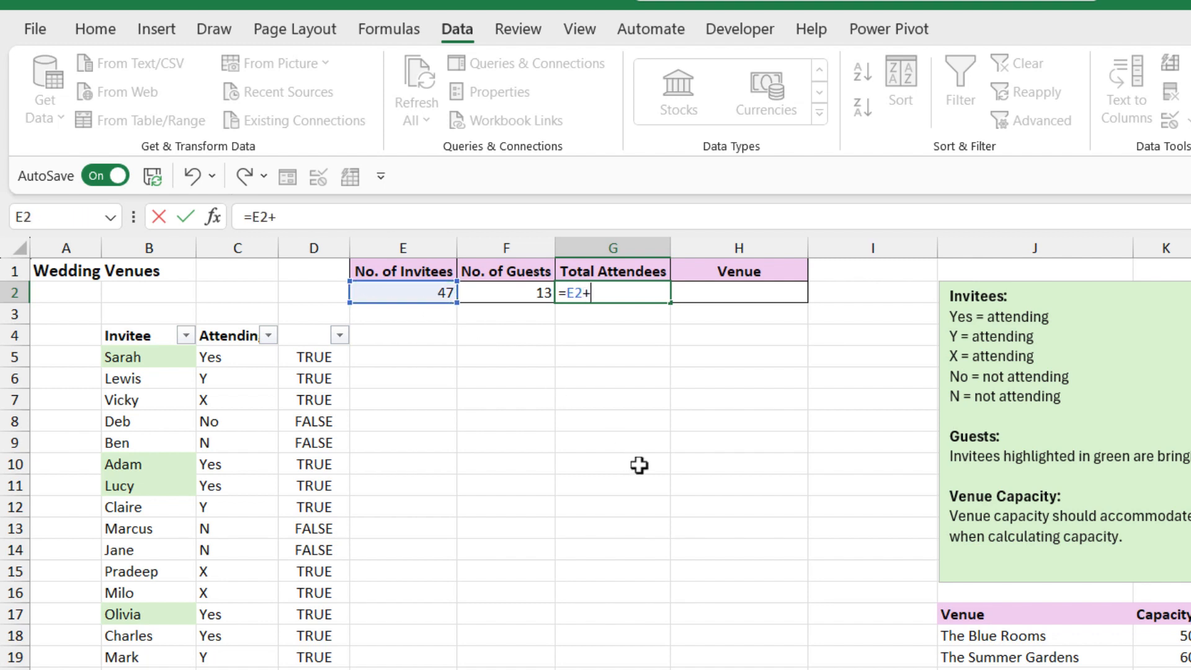
pyautogui.click(512, 292)
pyautogui.press('Return')
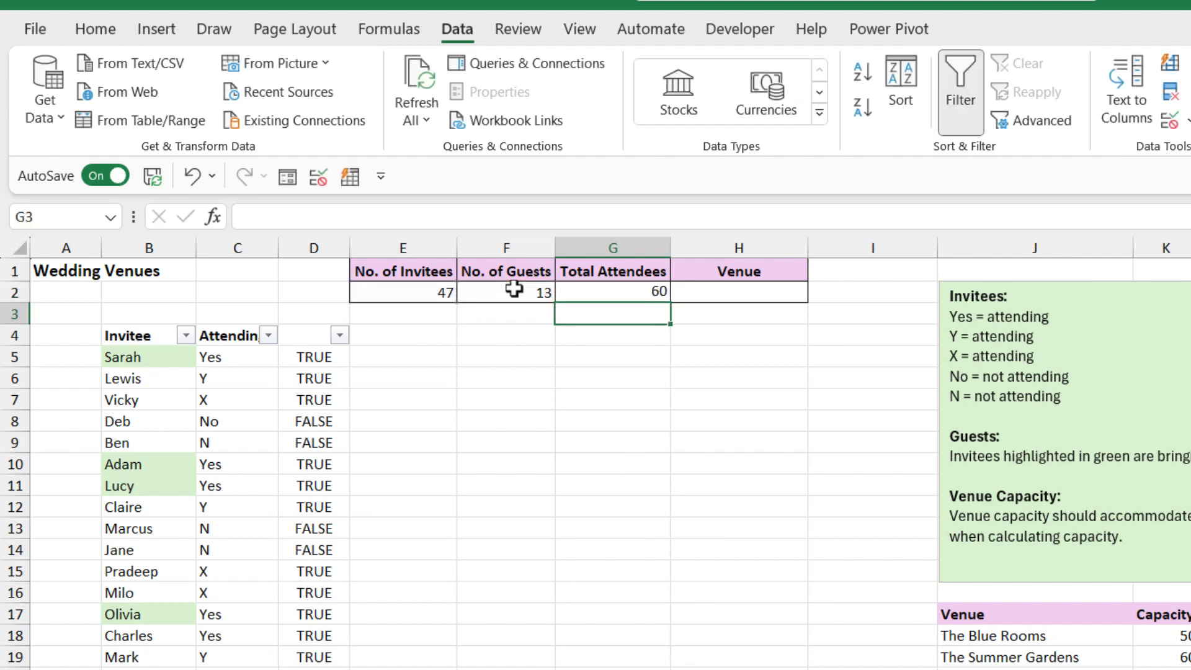
pyautogui.click(606, 294)
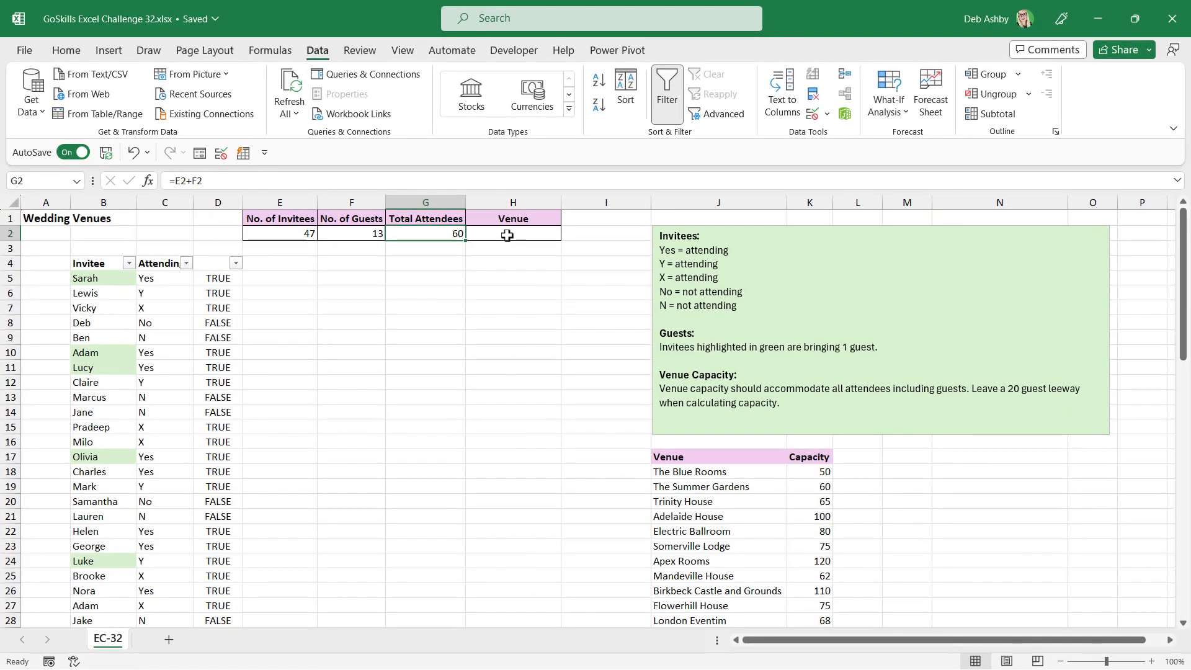
# Start an XLOOKUP formula in Venue cell H2 with G2+20 as the lookup value, allowing the 20-guest leeway.
pyautogui.click(731, 296)
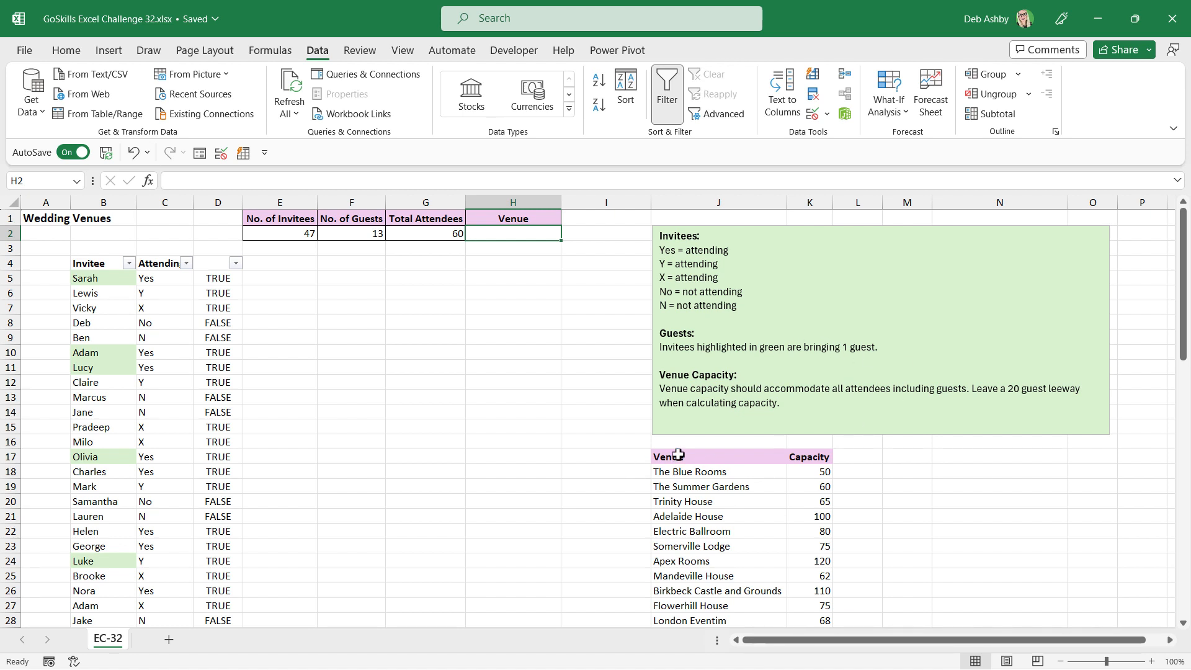
pyautogui.moveTo(677, 457); pyautogui.dragTo(707, 529)
pyautogui.click(707, 531)
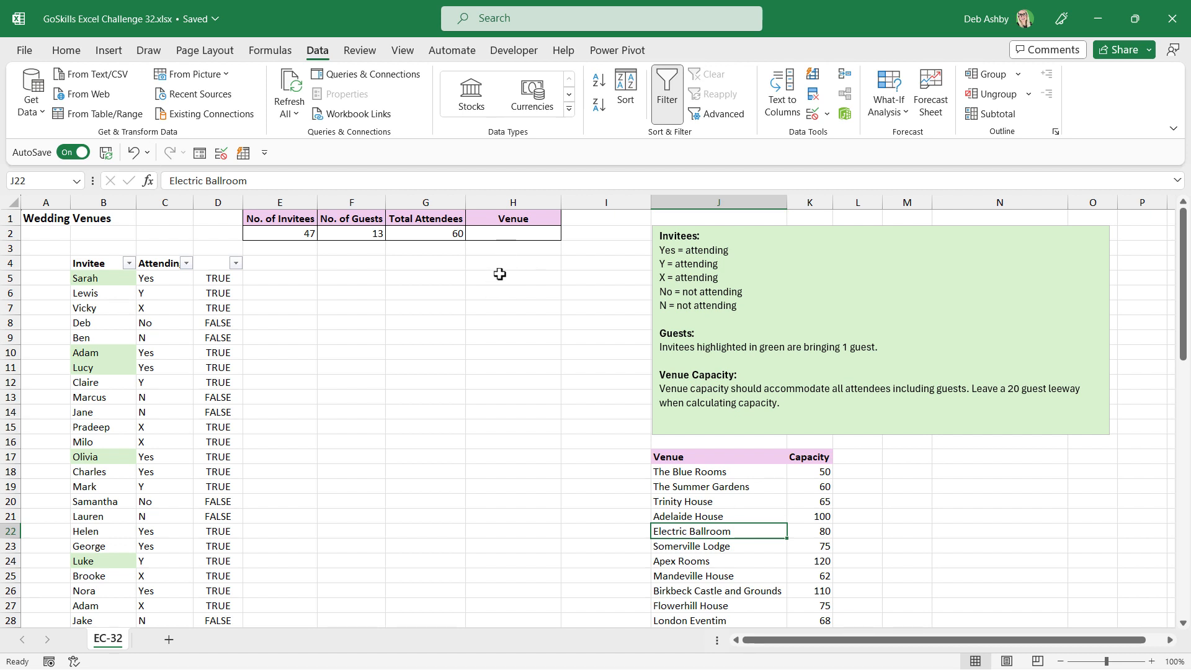
pyautogui.click(481, 232)
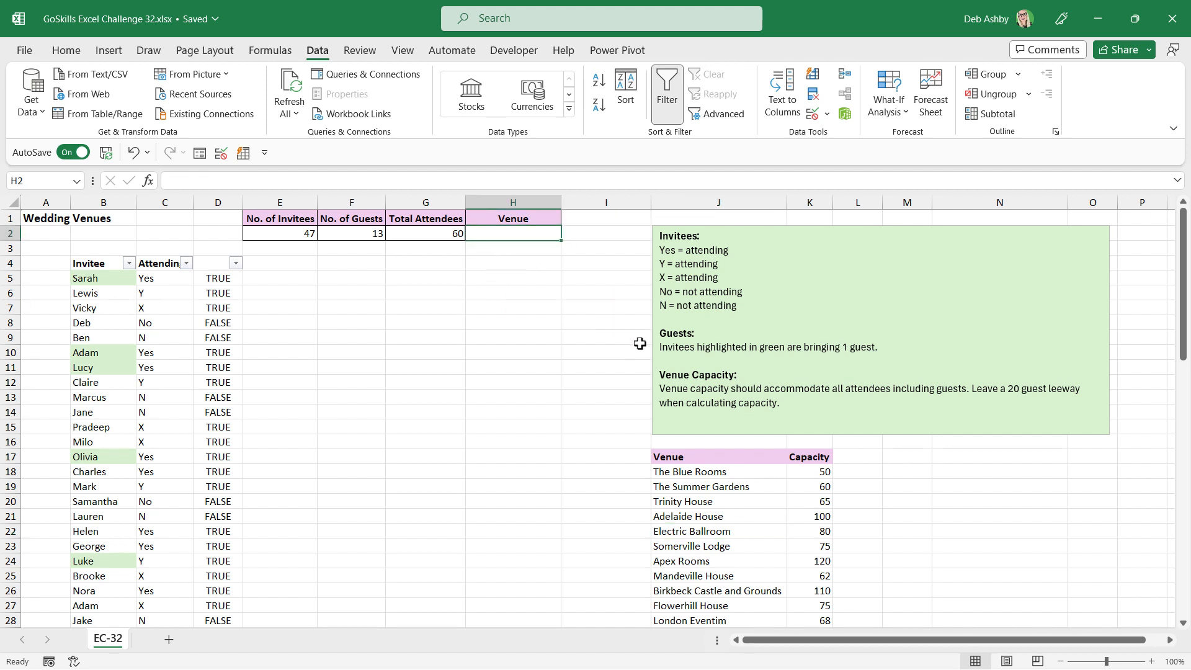
pyautogui.write('=')
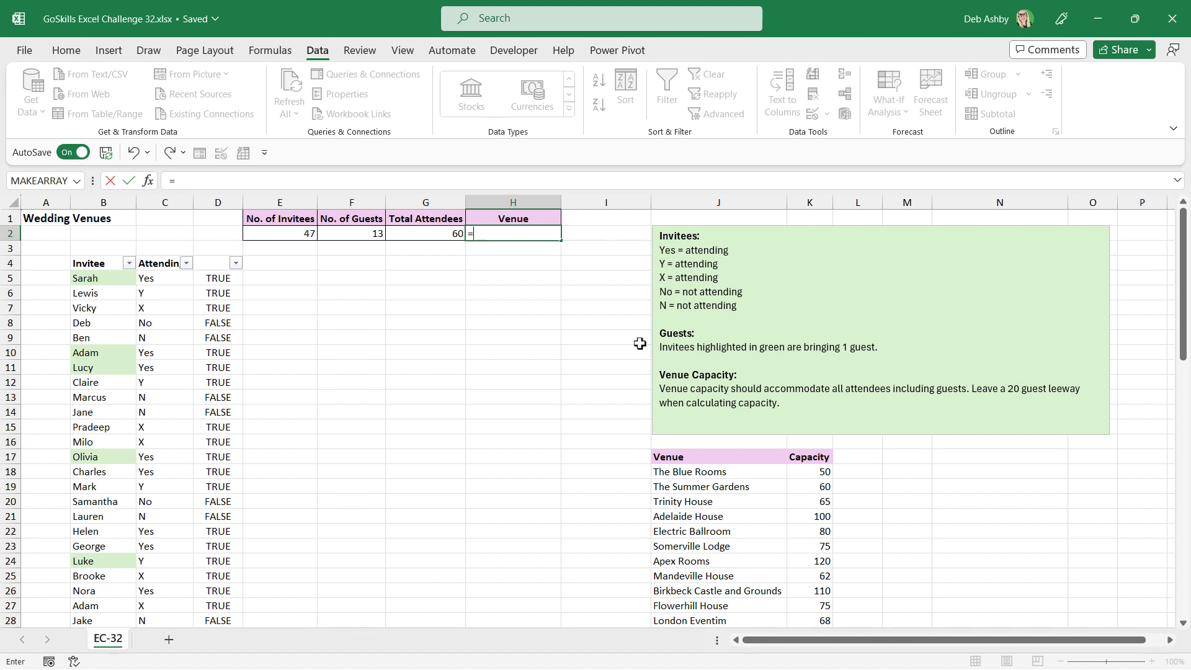
pyautogui.write('XLOOKUP(')
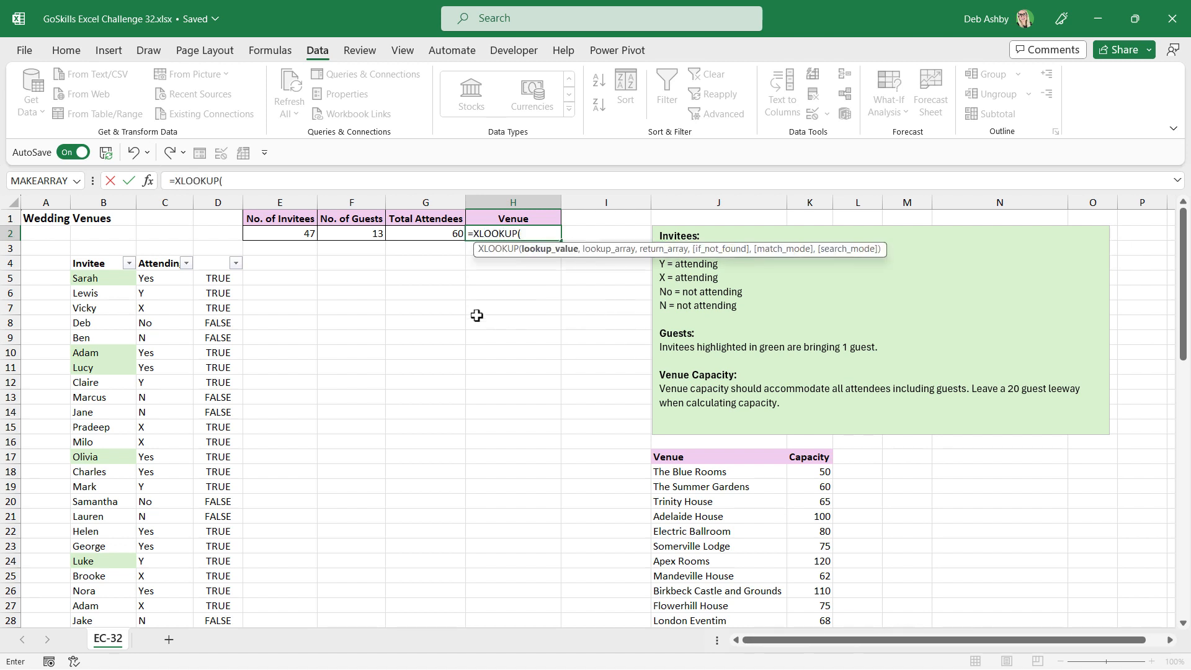
pyautogui.click(423, 234)
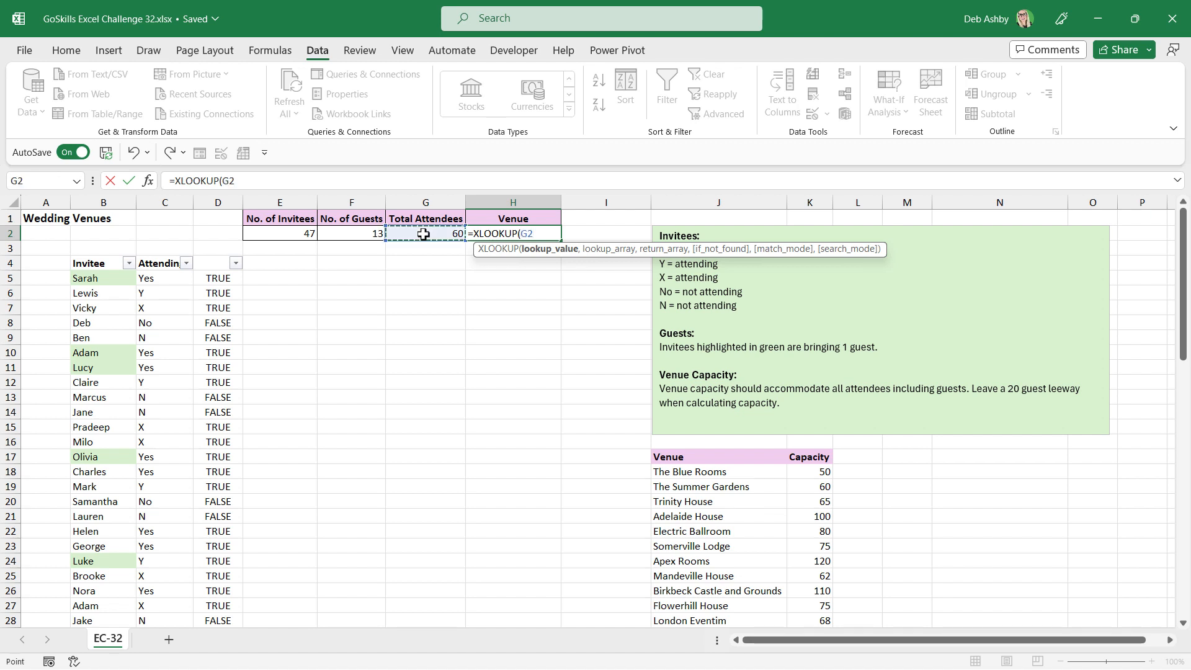
pyautogui.write('+20,')
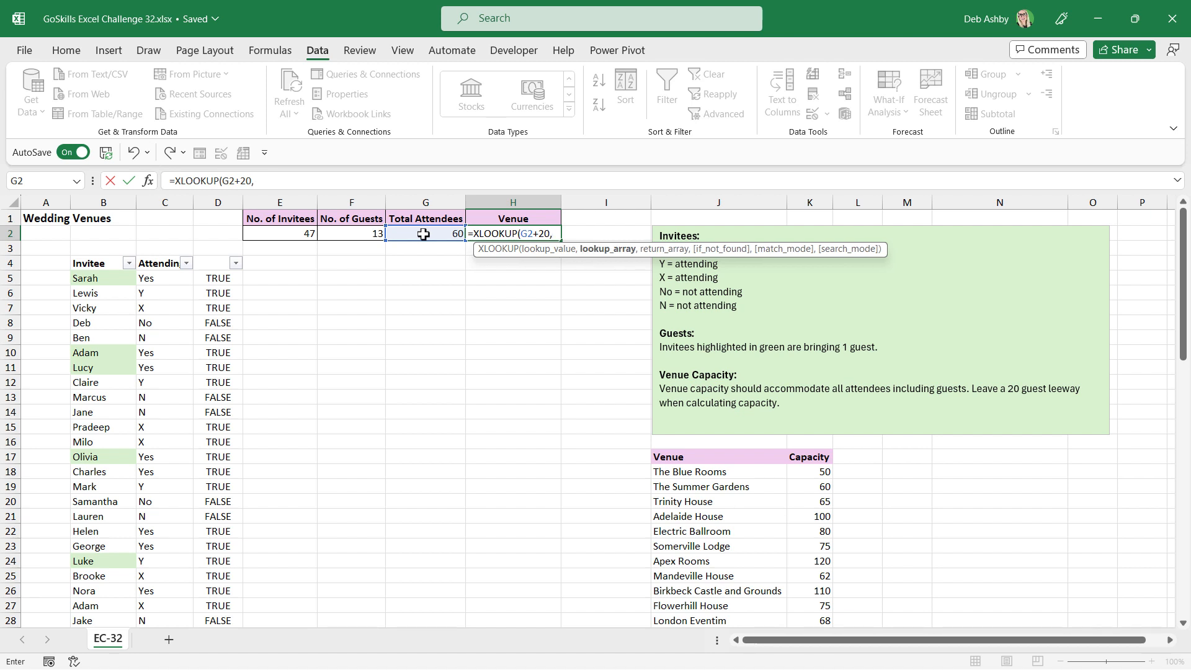
# Complete the XLOOKUP with capacities K18:K29 as the lookup array and venue names J18:J29 as the return array.
pyautogui.moveTo(813, 473); pyautogui.dragTo(823, 611)
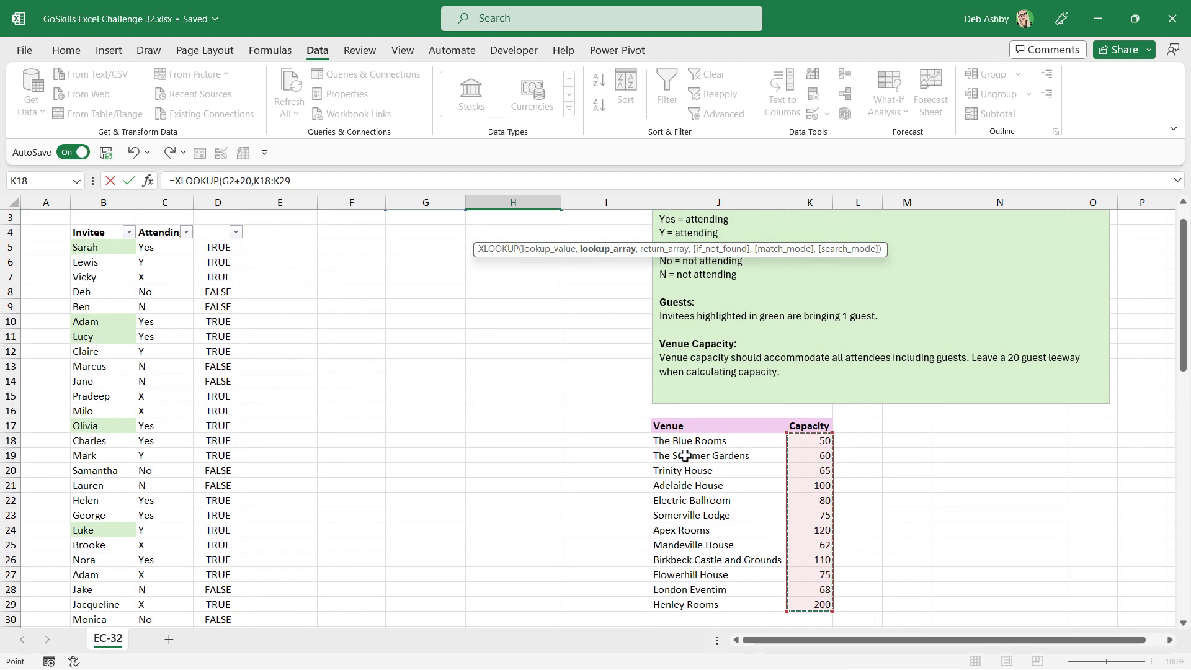
pyautogui.scroll(1, 674, 426)
pyautogui.write(',')
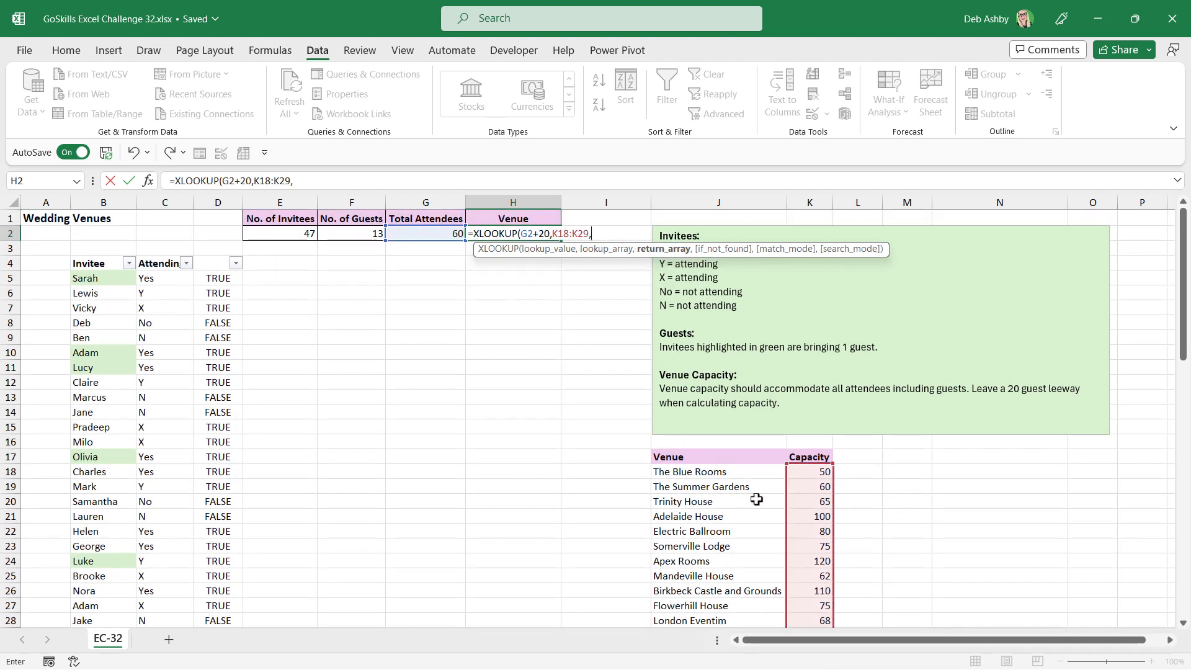
pyautogui.moveTo(713, 473); pyautogui.dragTo(711, 604)
pyautogui.scroll(1, 596, 364)
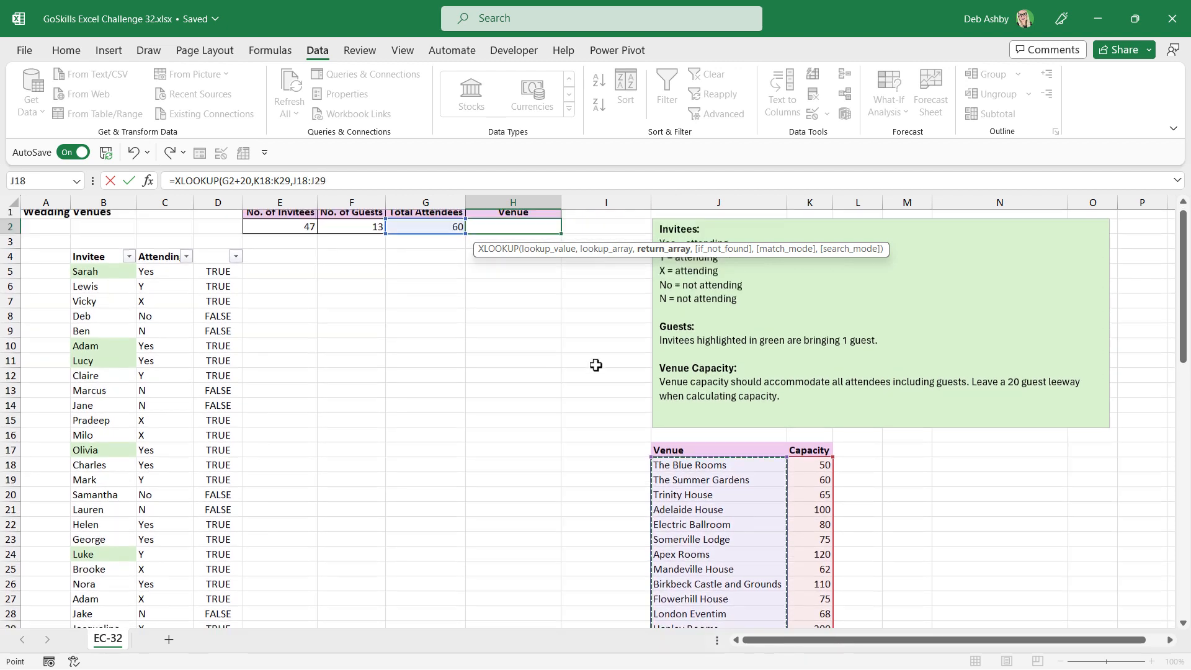
pyautogui.press('Return')
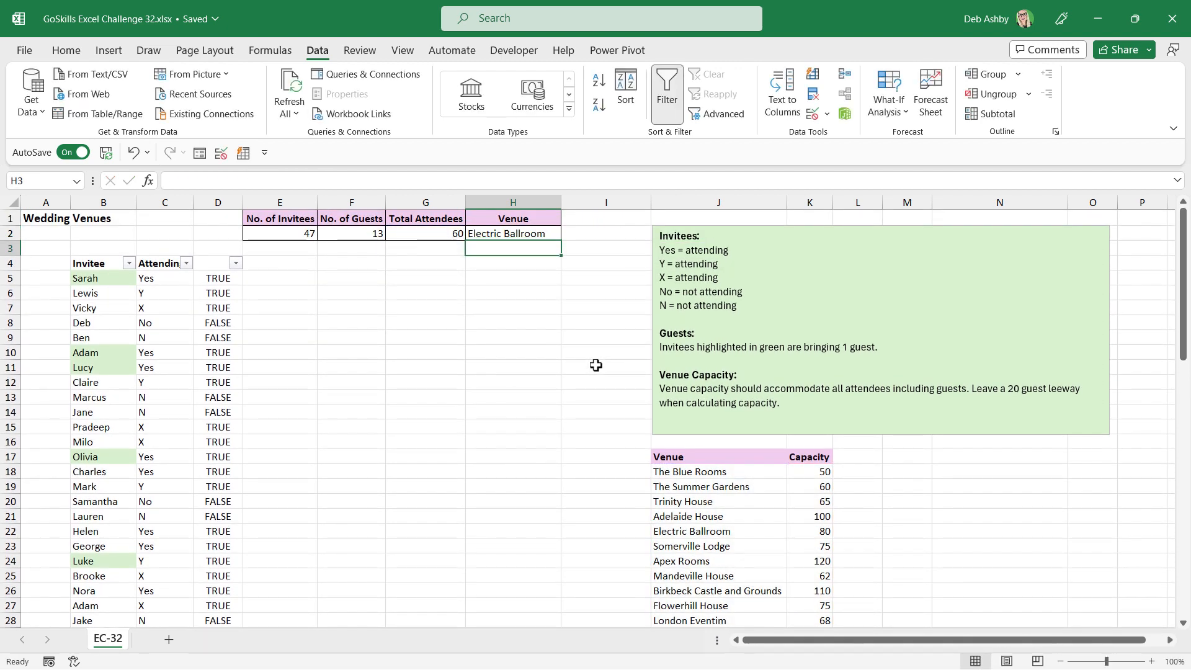
# Check the venue returned in H2 against its capacity in the venue table and the total attendees in G2.
pyautogui.click(523, 234)
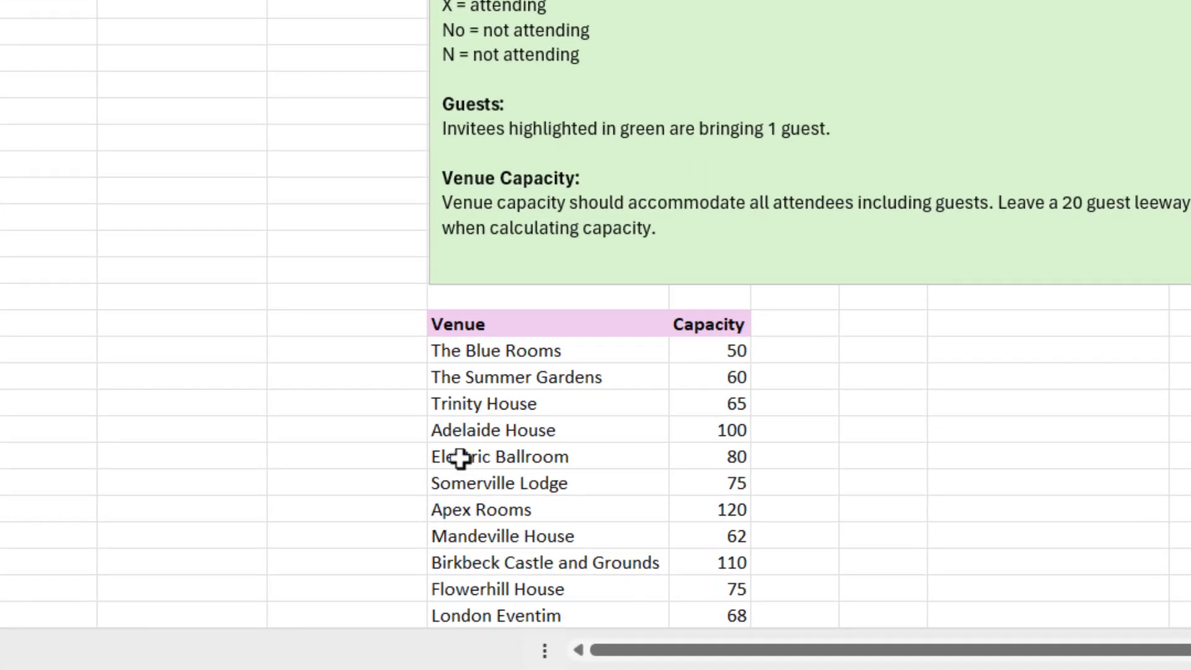
pyautogui.moveTo(460, 458); pyautogui.dragTo(705, 457)
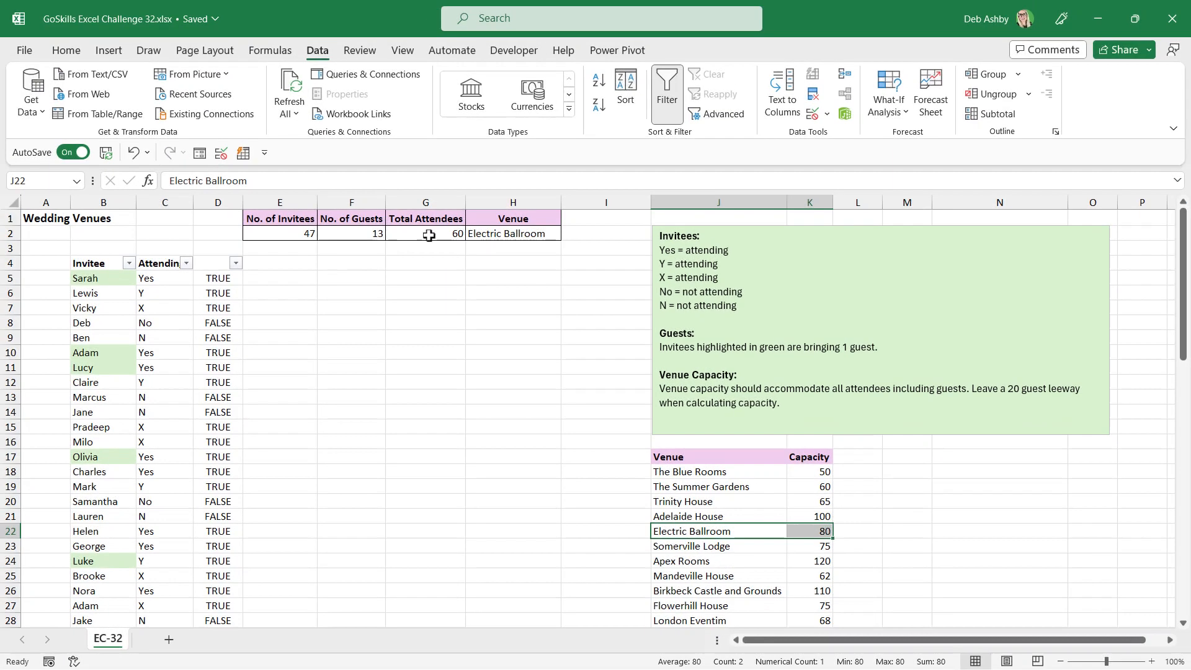
pyautogui.click(428, 235)
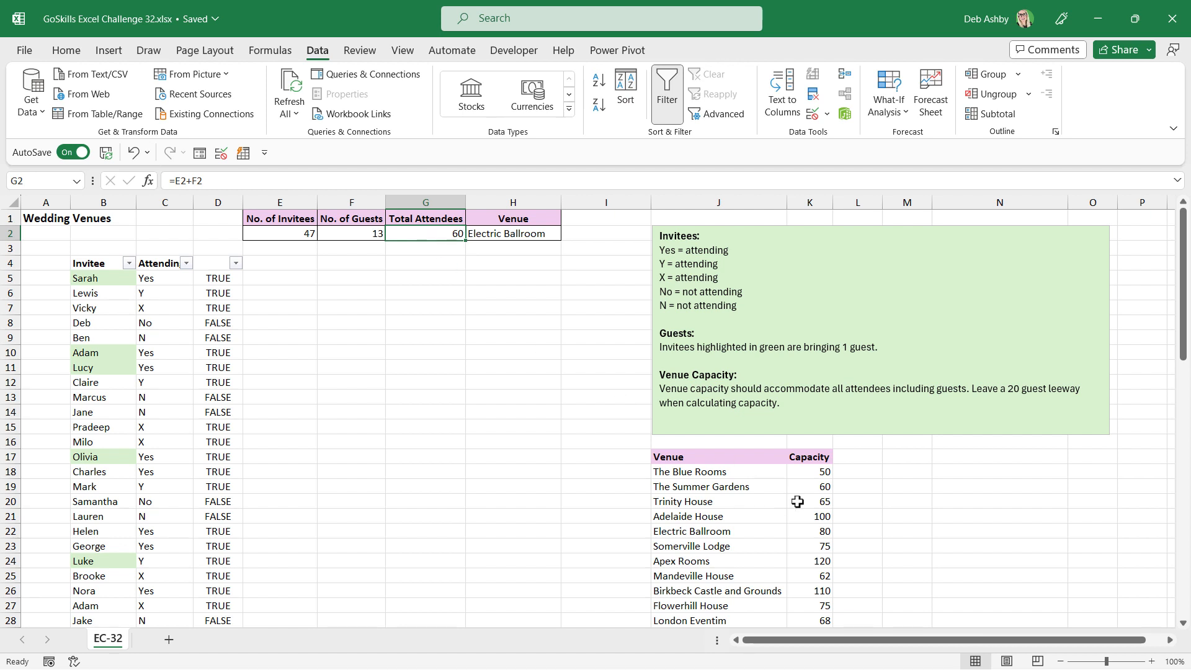
pyautogui.moveTo(684, 535); pyautogui.dragTo(807, 531)
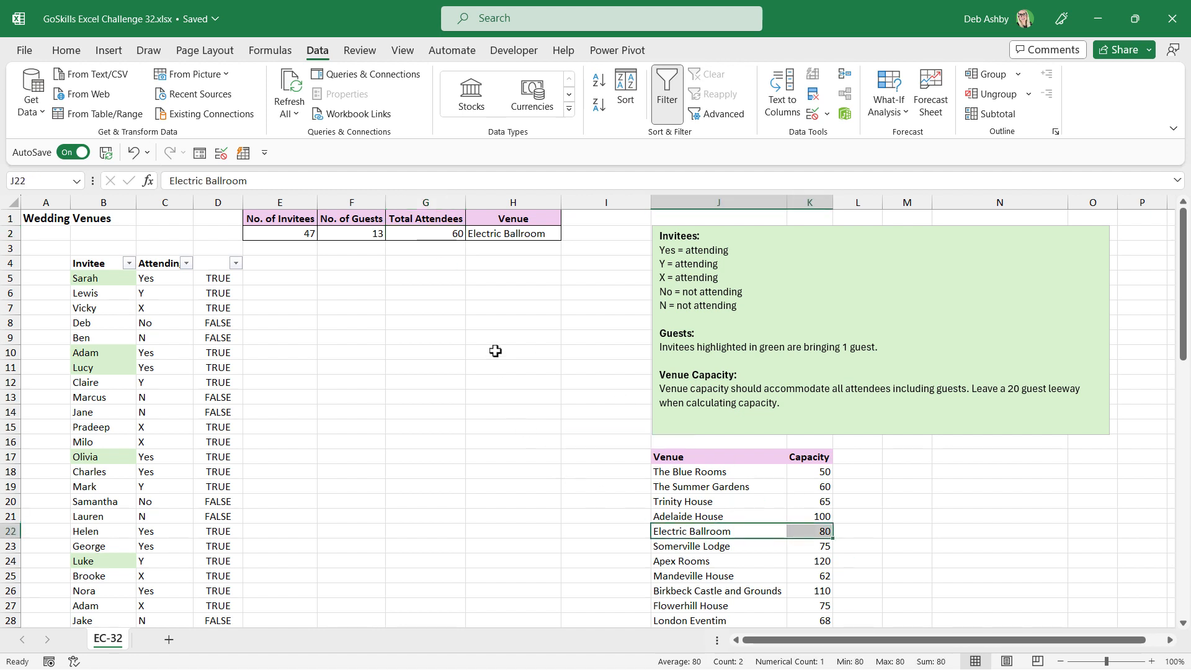